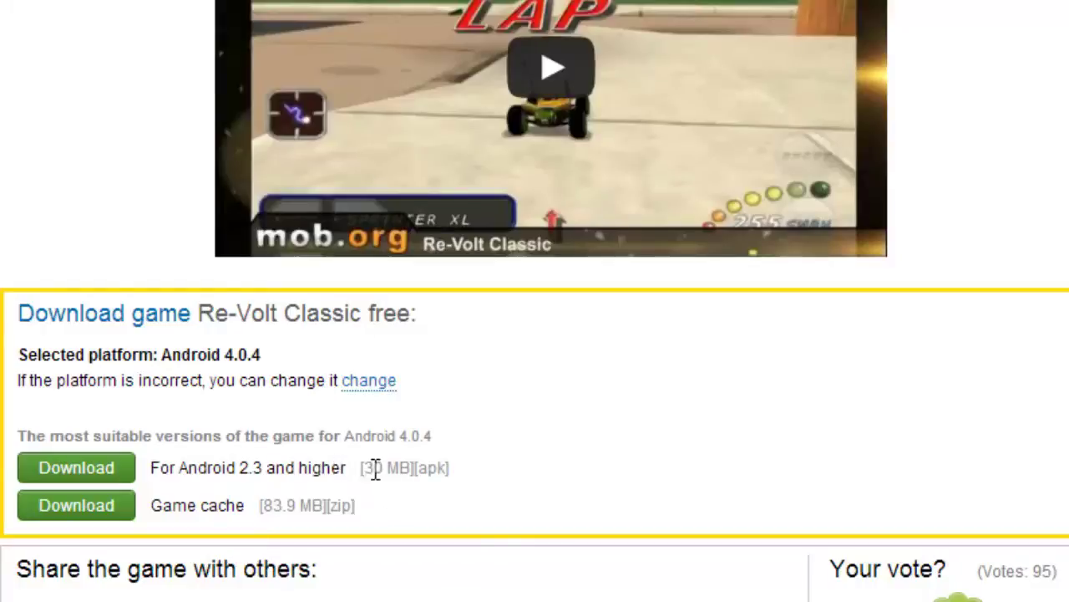
- Start downloading the Re-Volt Classic APK for Android 2.3 and higher to the PC, and cancel the transfer
drag(365, 470, 416, 468)
click(338, 468)
drag(152, 504, 247, 505)
triple_click(211, 504)
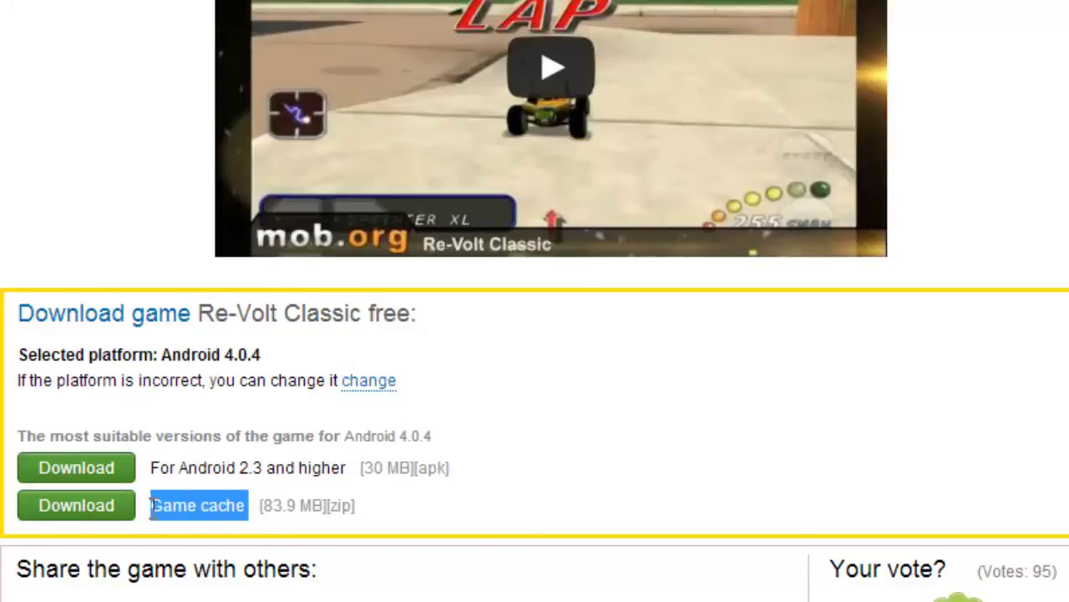
click(112, 476)
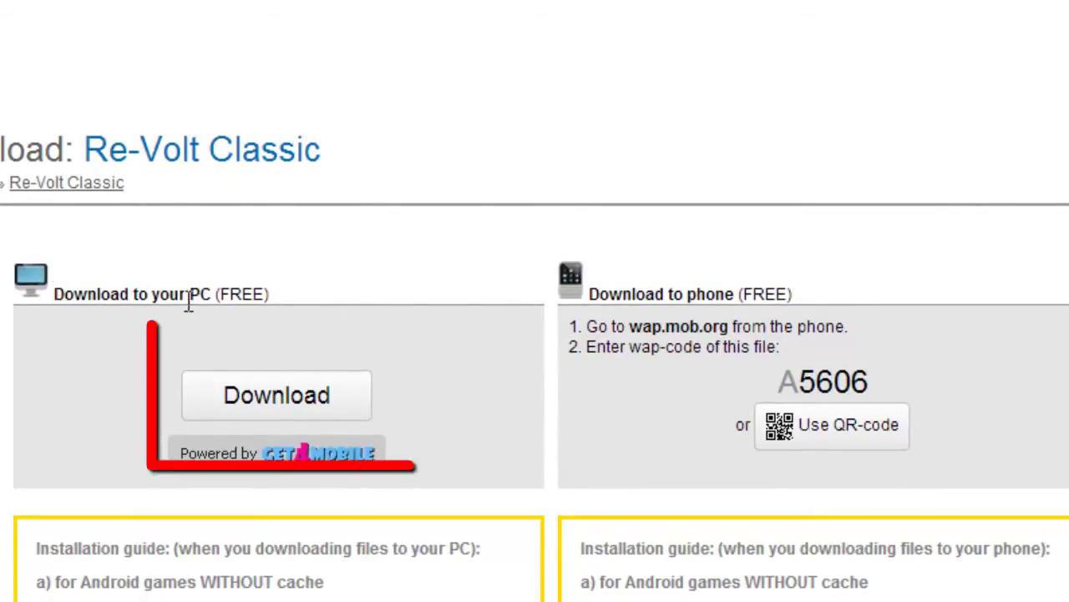
click(313, 407)
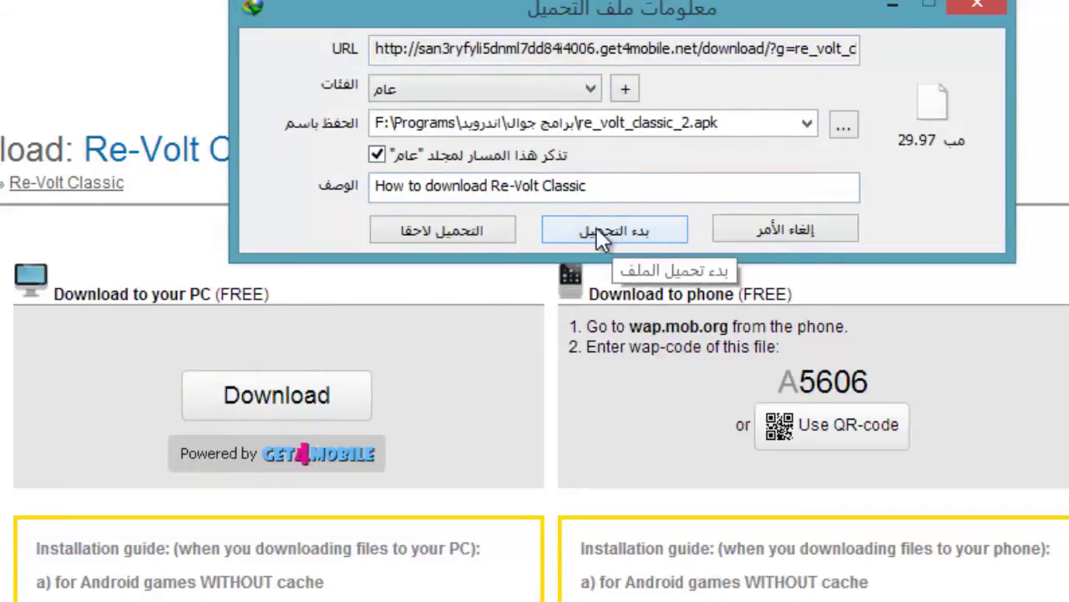
click(620, 230)
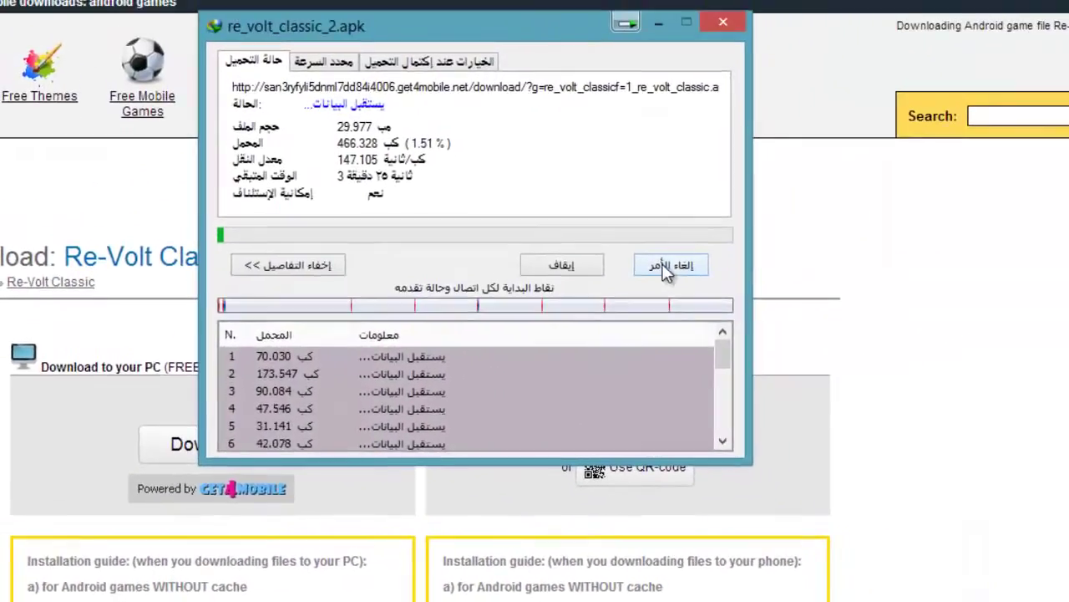
click(669, 266)
- Start downloading the Re-Volt Classic game cache ZIP to the PC, and cancel the transfer
scroll(664, 268, down, 10)
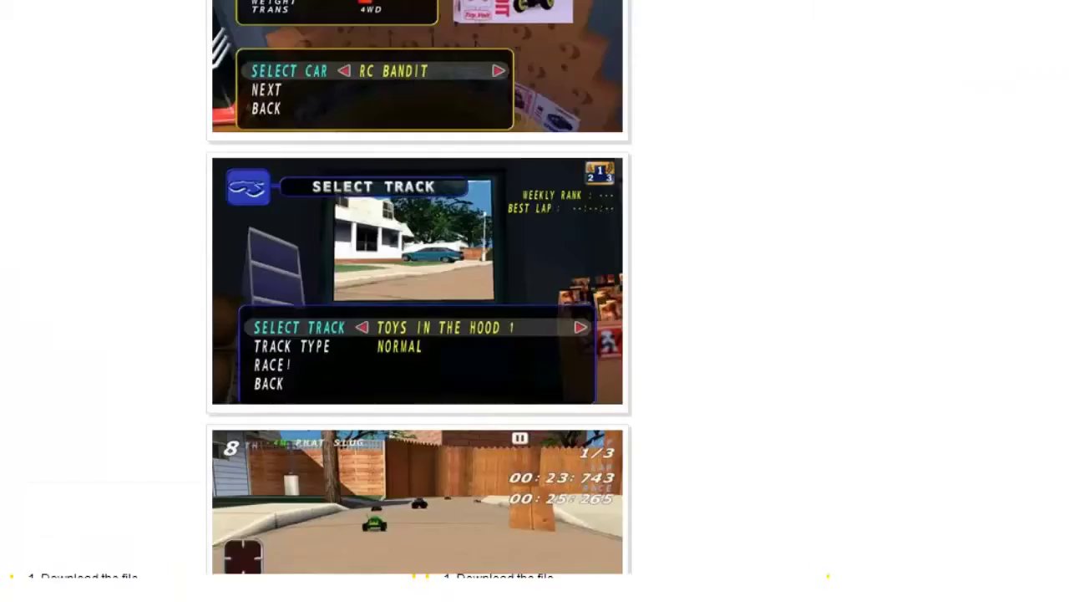
scroll(418, 301, down, 12)
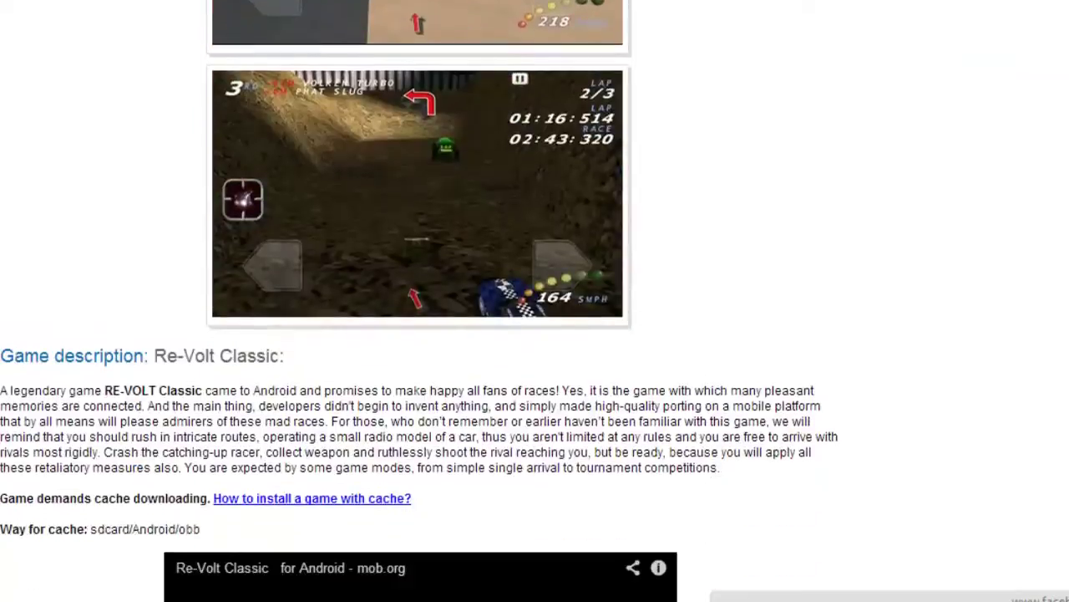
scroll(991, 443, down, 3)
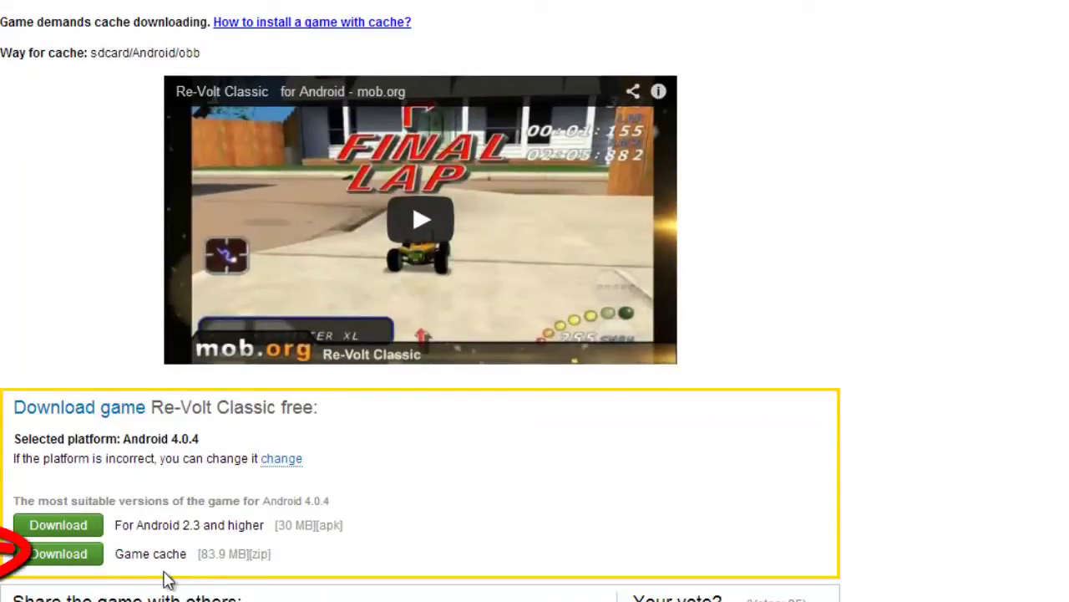
click(59, 554)
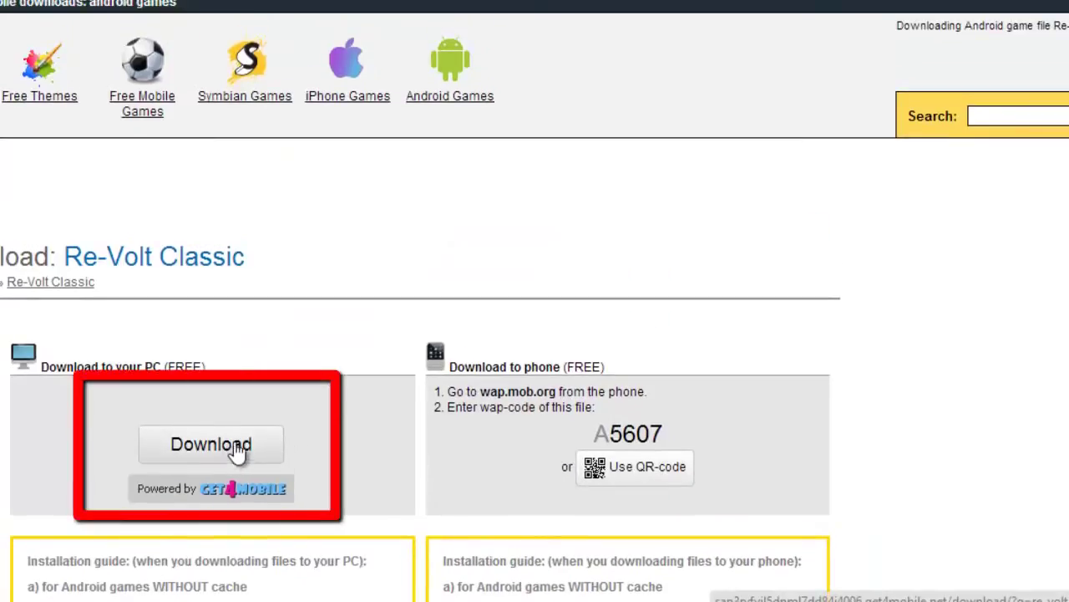
click(238, 451)
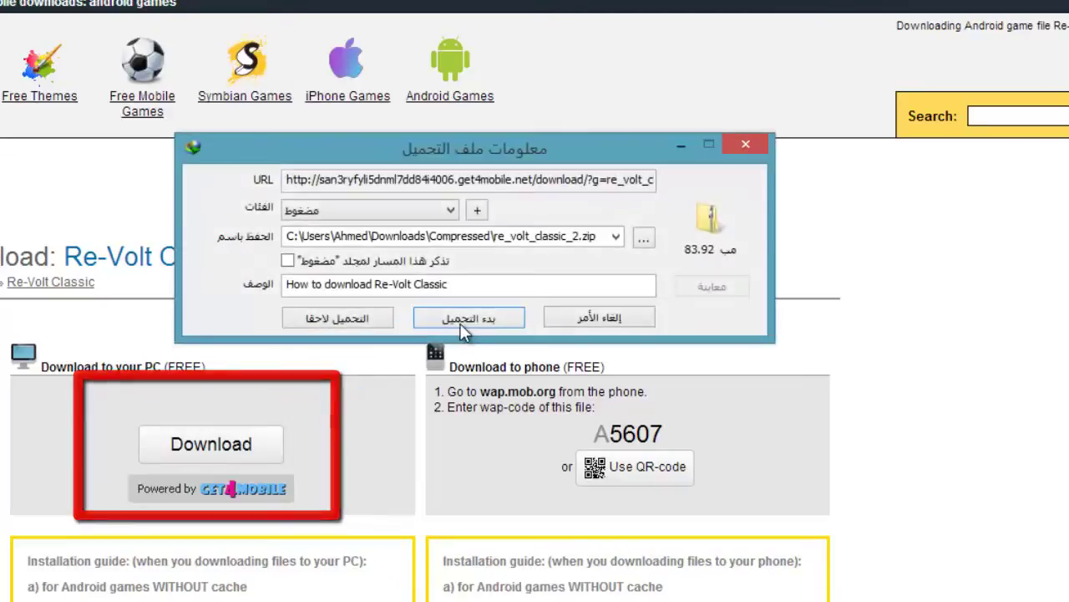
click(484, 318)
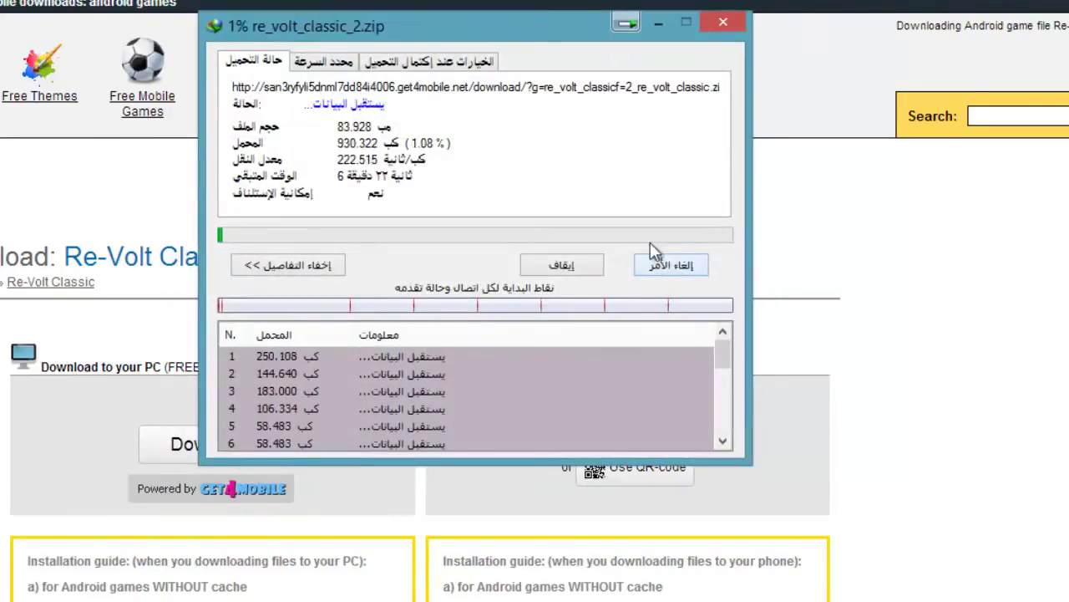
click(671, 265)
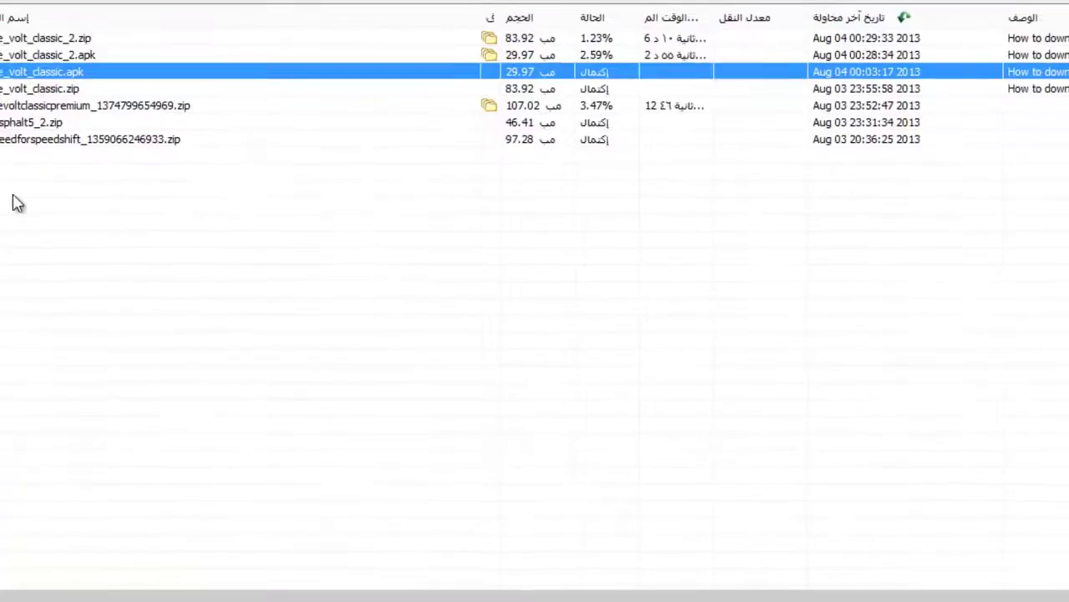
- Examine the re_volt_classic.apk and re_volt_classic.zip files in the rev folder on drive G
click(3, 197)
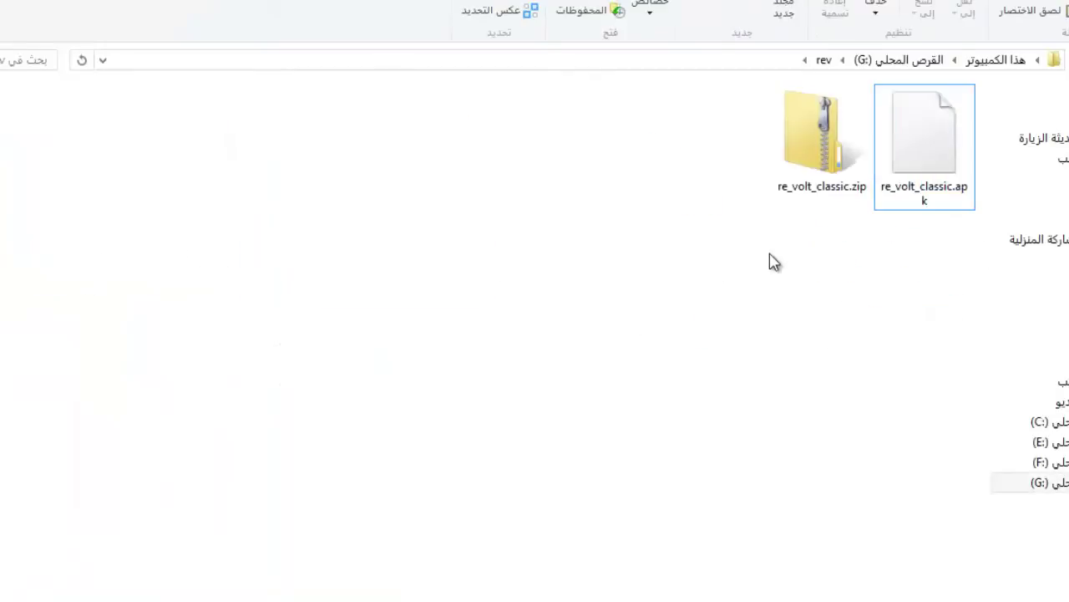
click(902, 187)
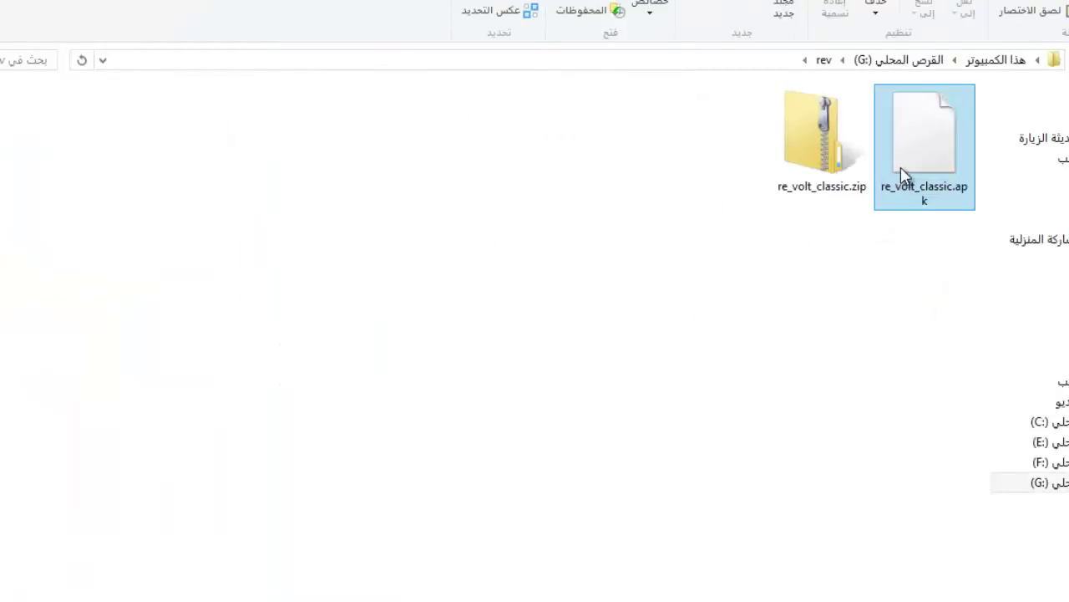
click(590, 299)
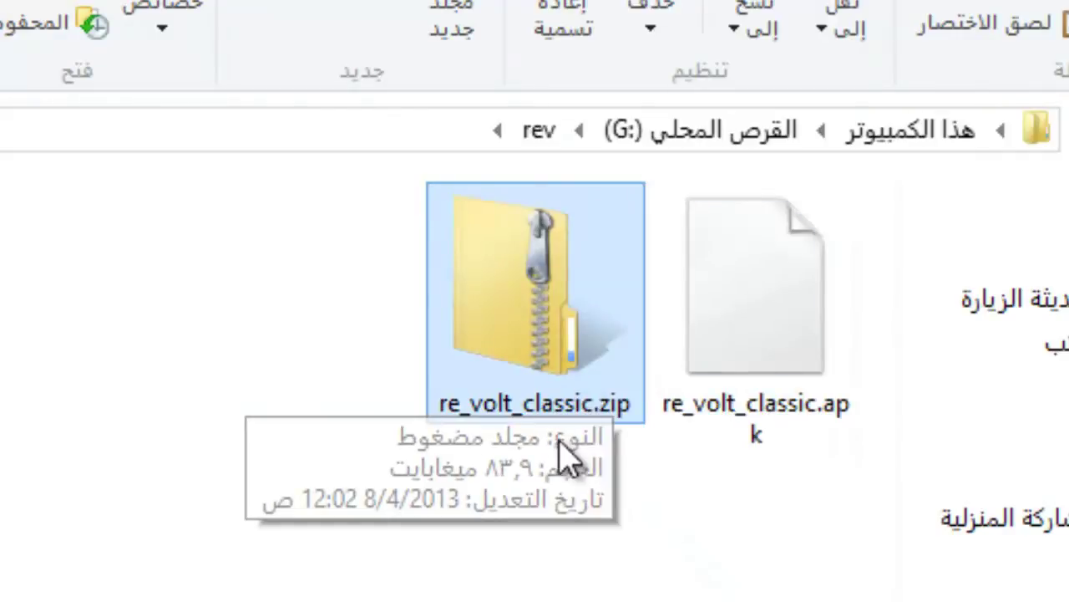
click(685, 430)
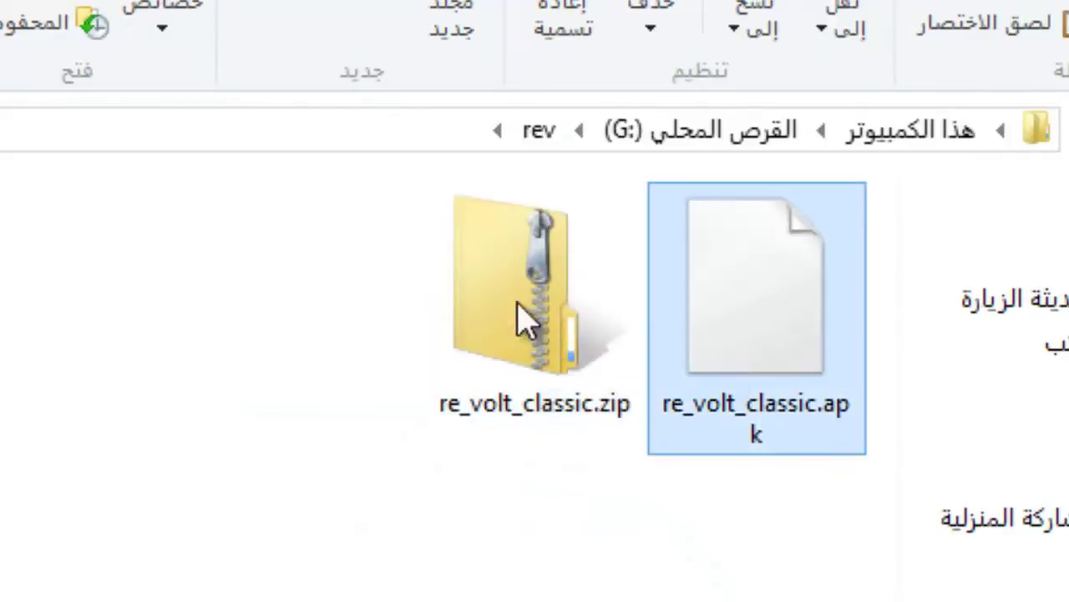
click(568, 305)
click(724, 303)
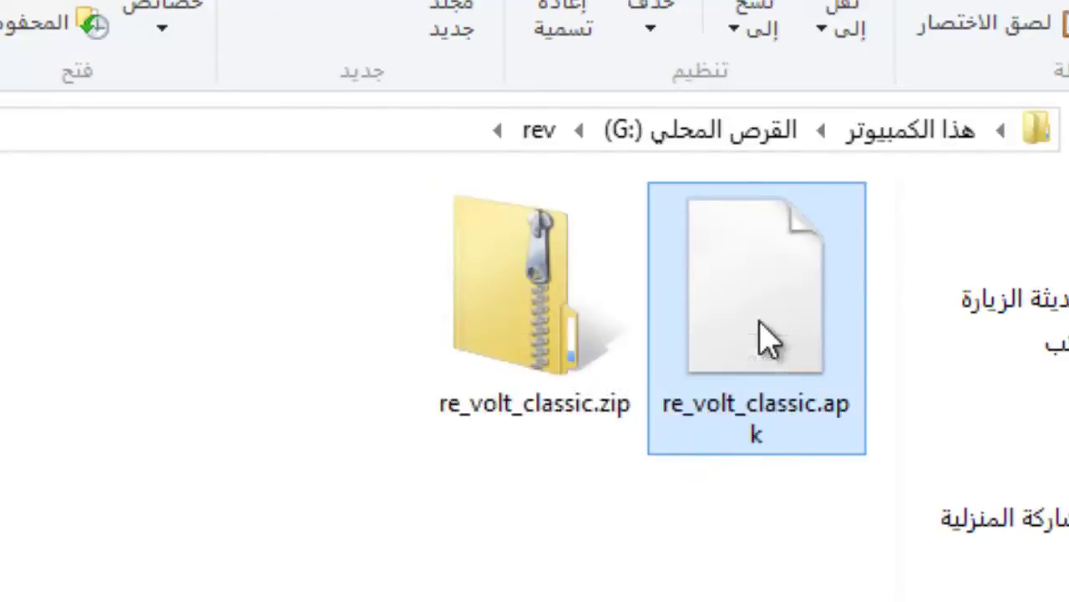
click(694, 476)
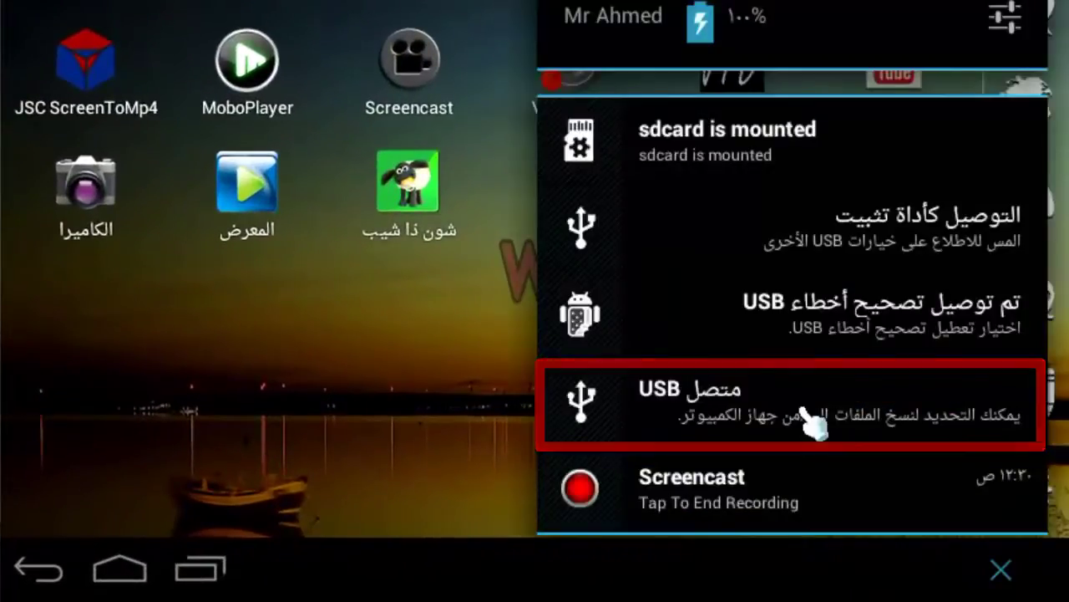
- Select the tablet's USB file-copy connection and send re_volt_classic.apk to removable disk I:, replacing the existing copy
click(747, 406)
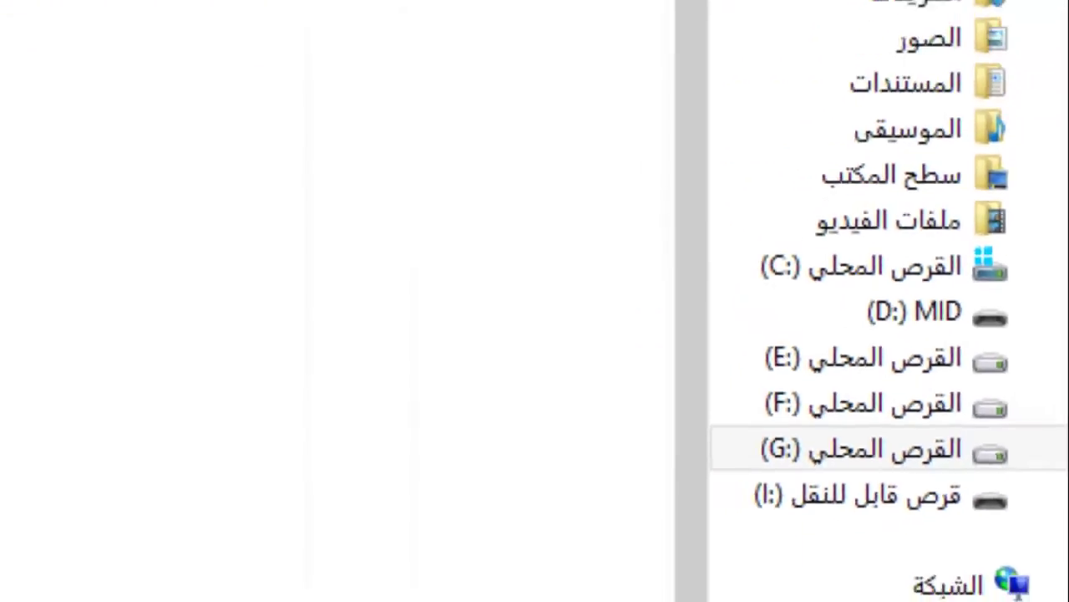
right_click(870, 192)
mouse_move(761, 312)
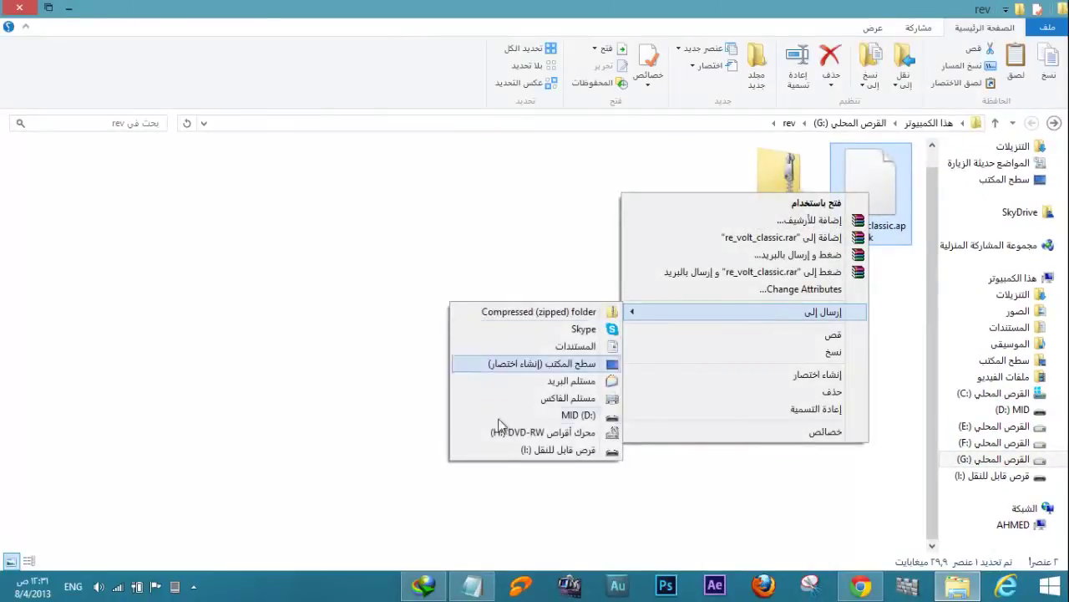
click(558, 450)
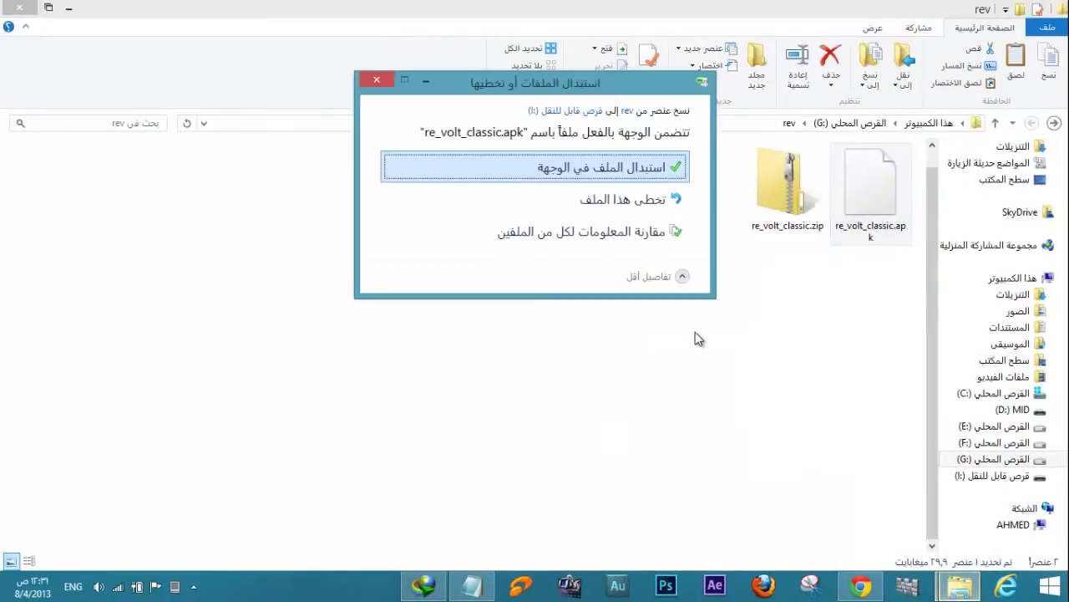
click(616, 173)
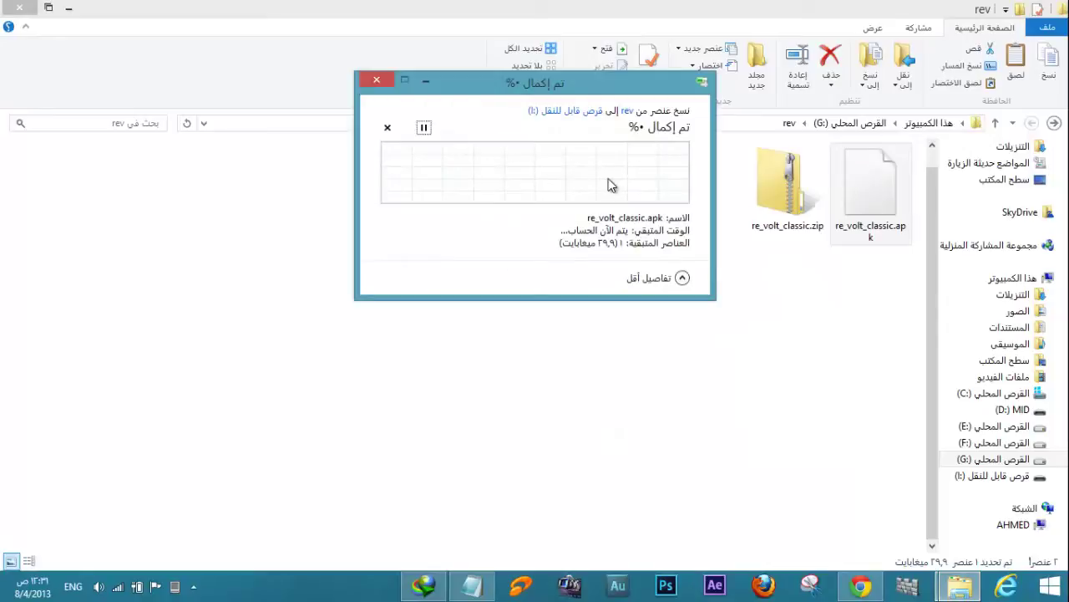
drag(637, 90, 585, 228)
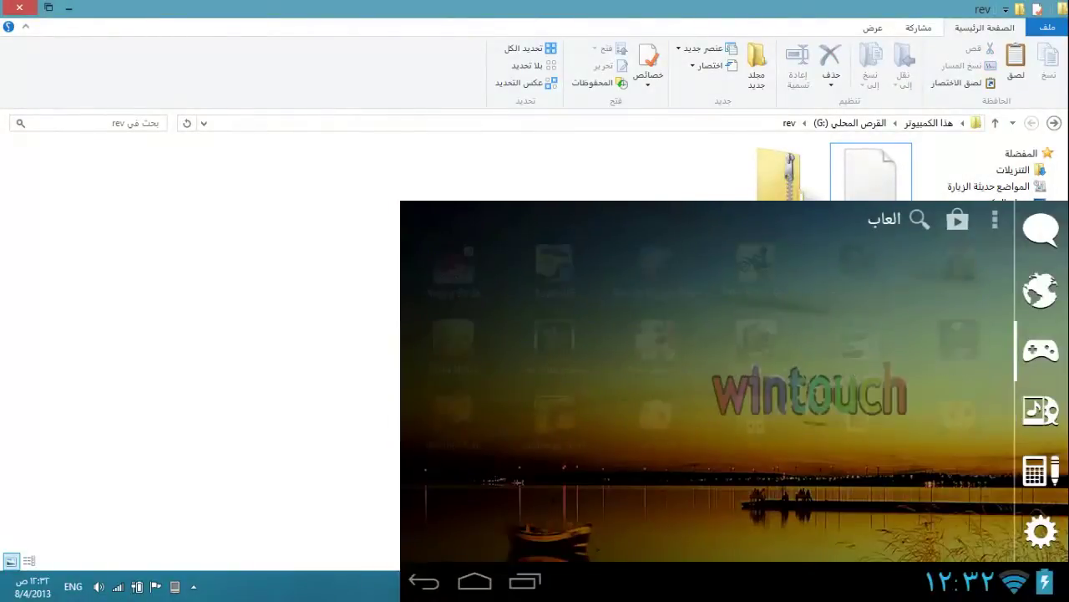
- Open the tablet's file manager and browse the external SD card to re_volt_classic.apk
click(1040, 472)
click(858, 269)
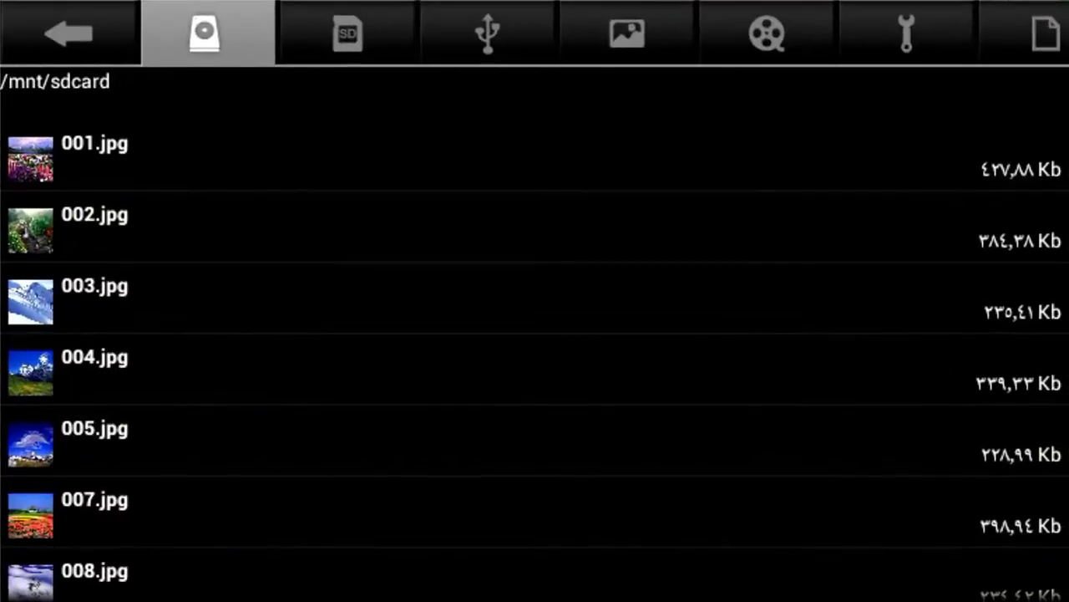
click(348, 33)
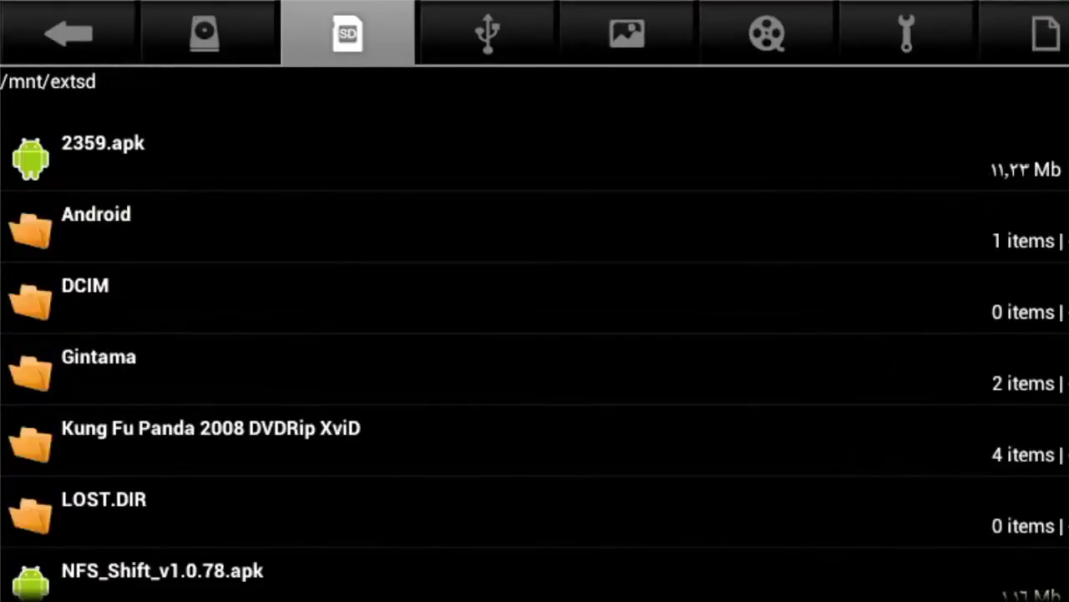
scroll(341, 163, down, 3)
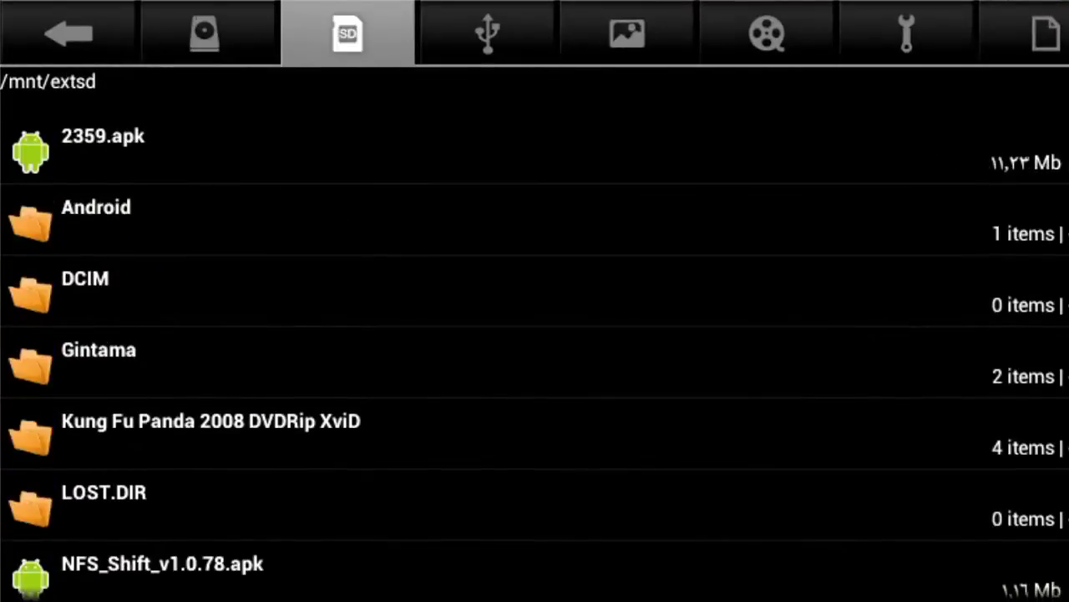
scroll(334, 351, down, 2)
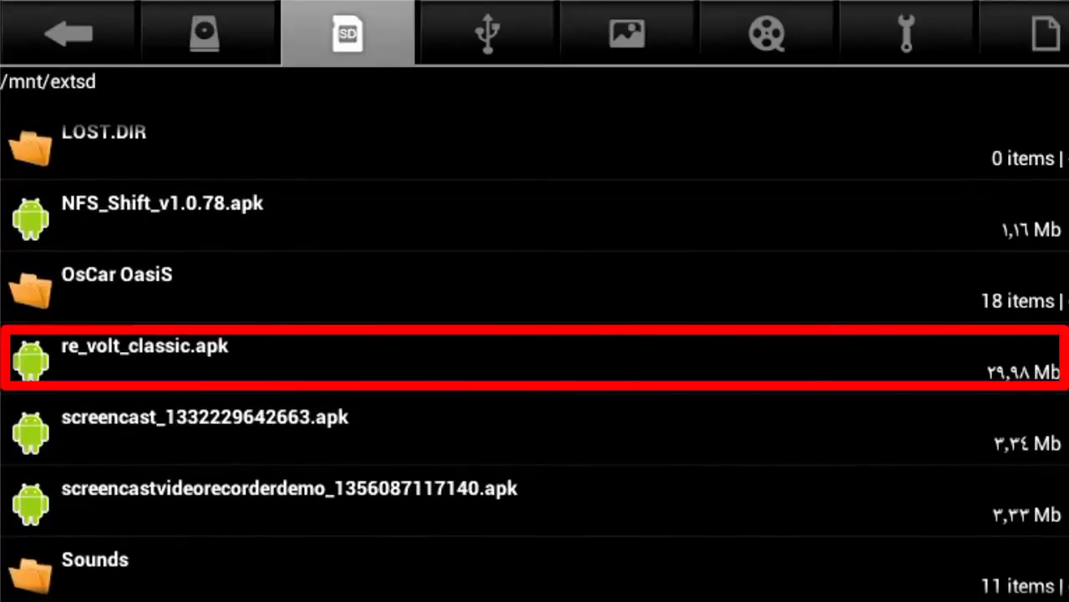
- Install RE-VOLT Classic Premium from re_volt_classic.apk, decline Clean Master's offer to move it, and finish the installer
click(303, 348)
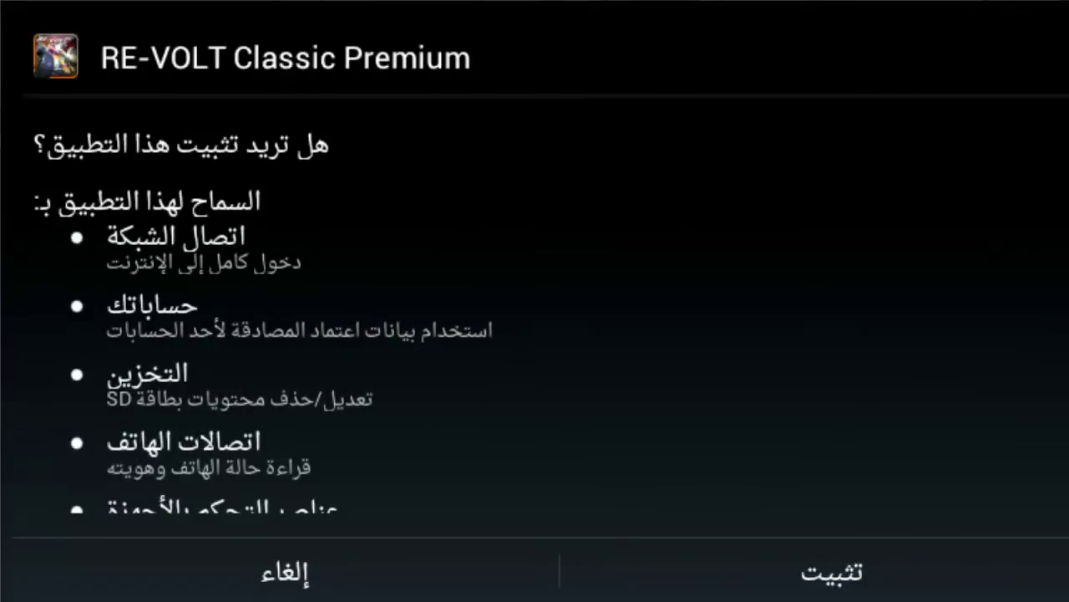
click(832, 571)
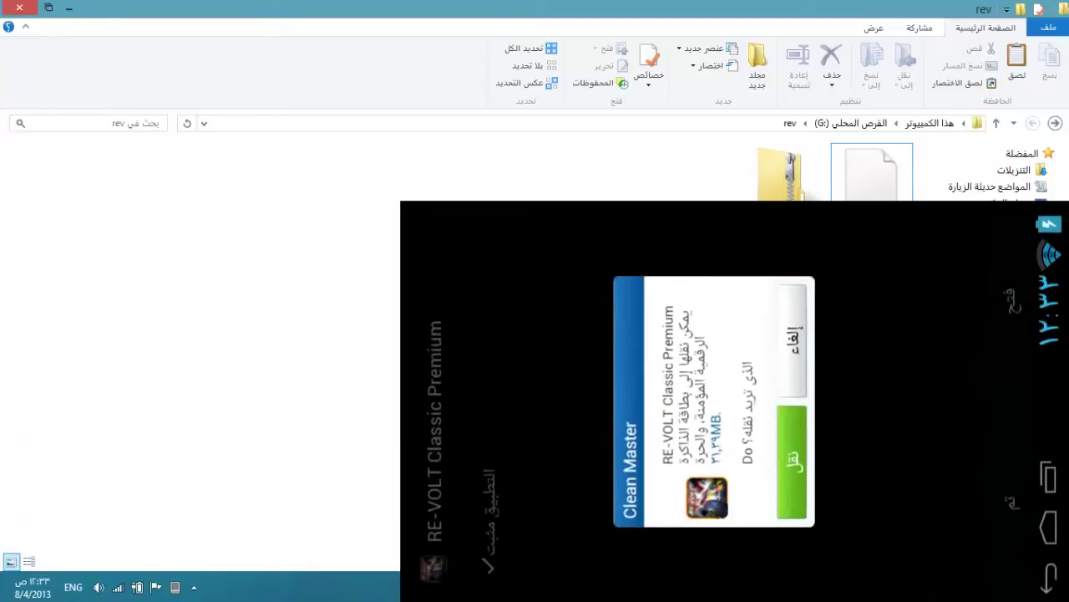
click(791, 328)
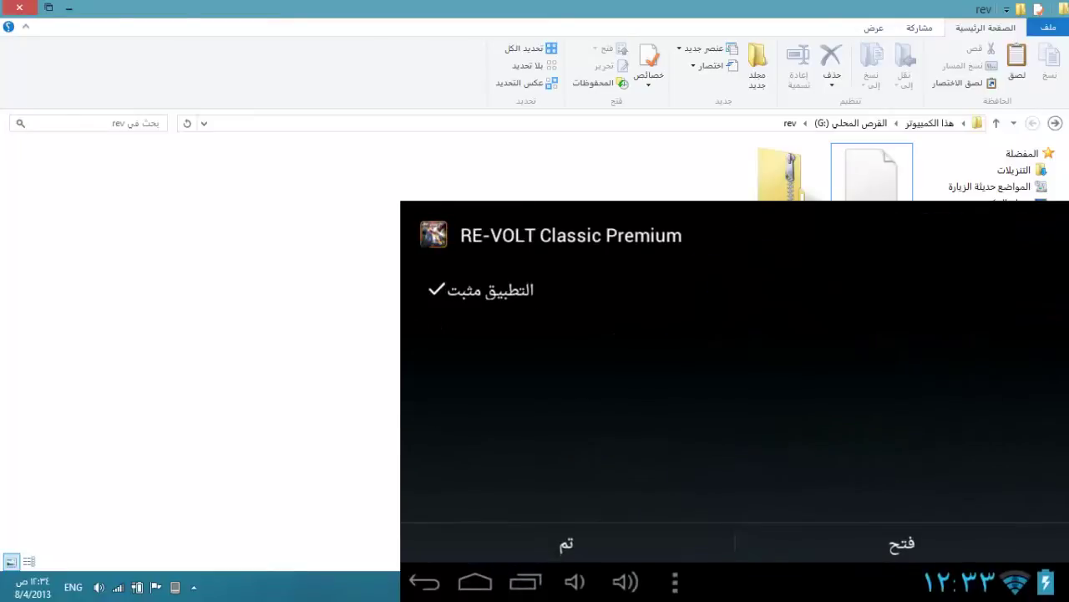
click(584, 537)
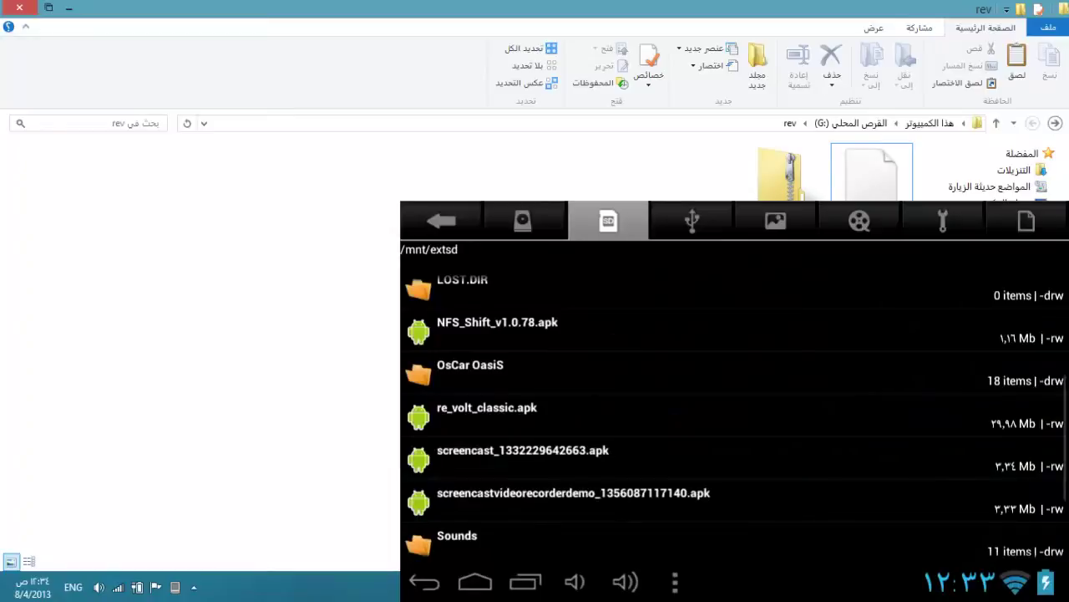
- Launch RE-VOLT Classic Premium from the tablet's games category as a test, and dismiss the failure message
click(475, 582)
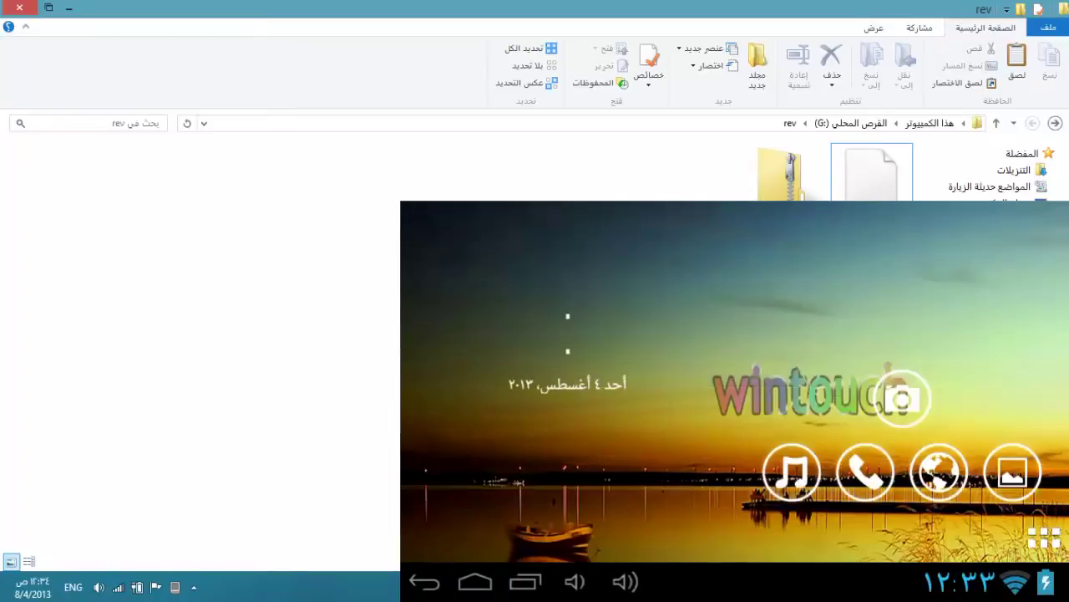
click(1043, 537)
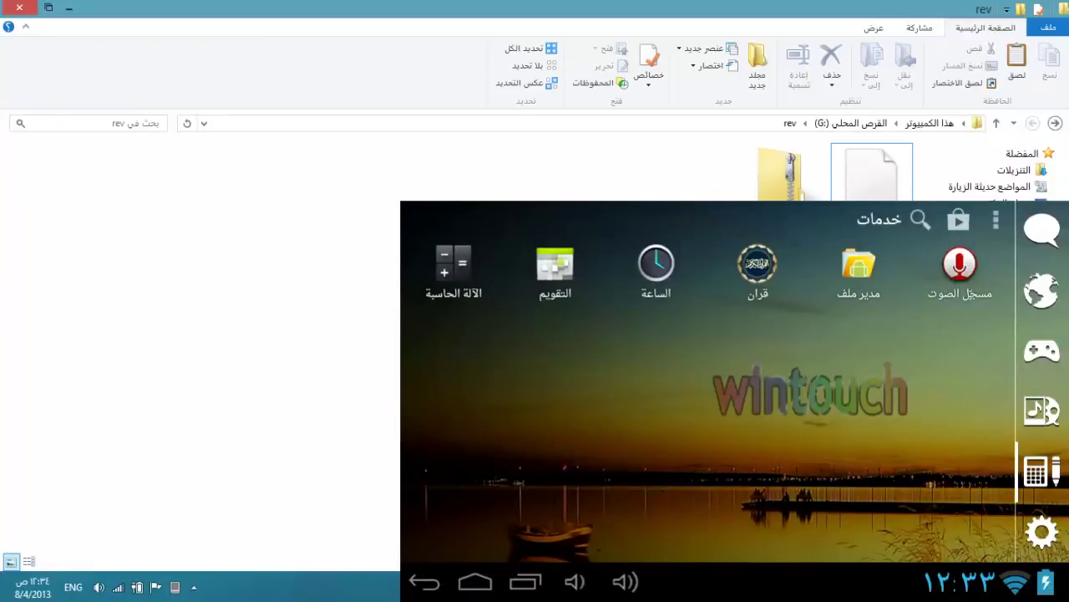
click(1041, 351)
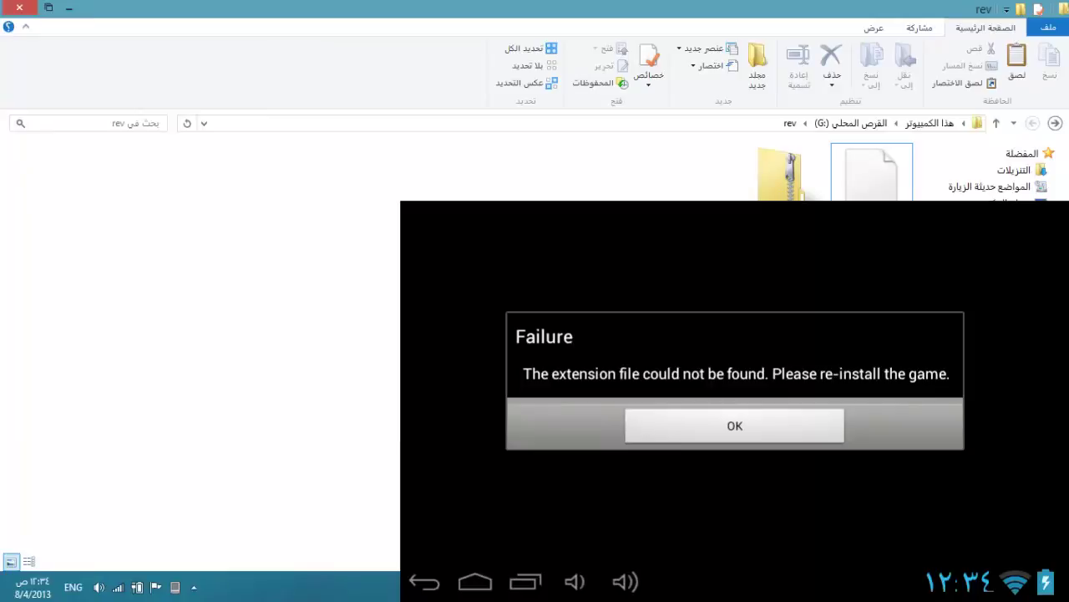
click(734, 425)
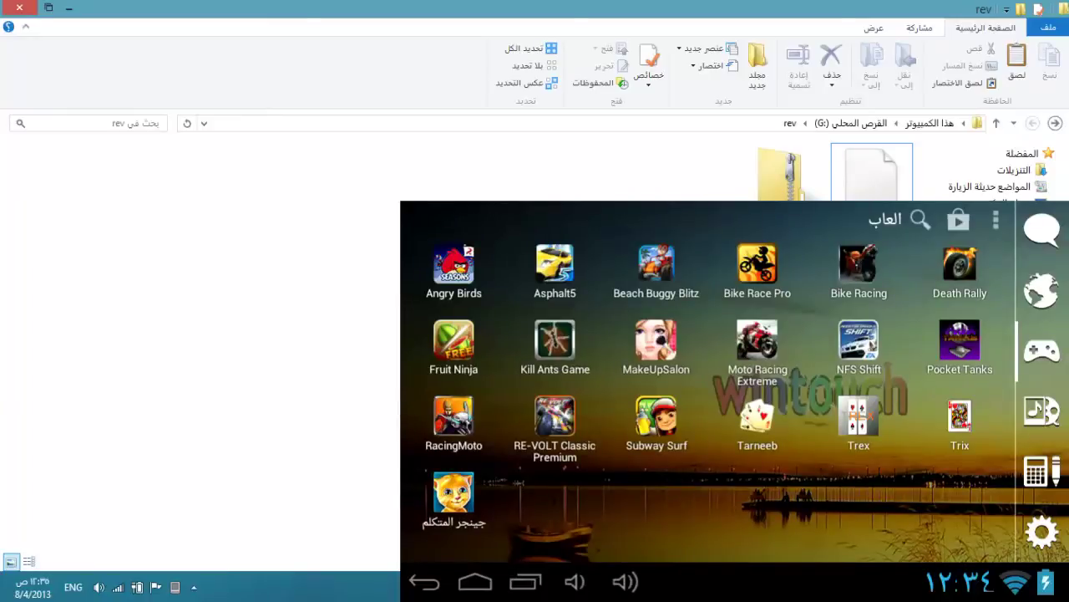
click(994, 590)
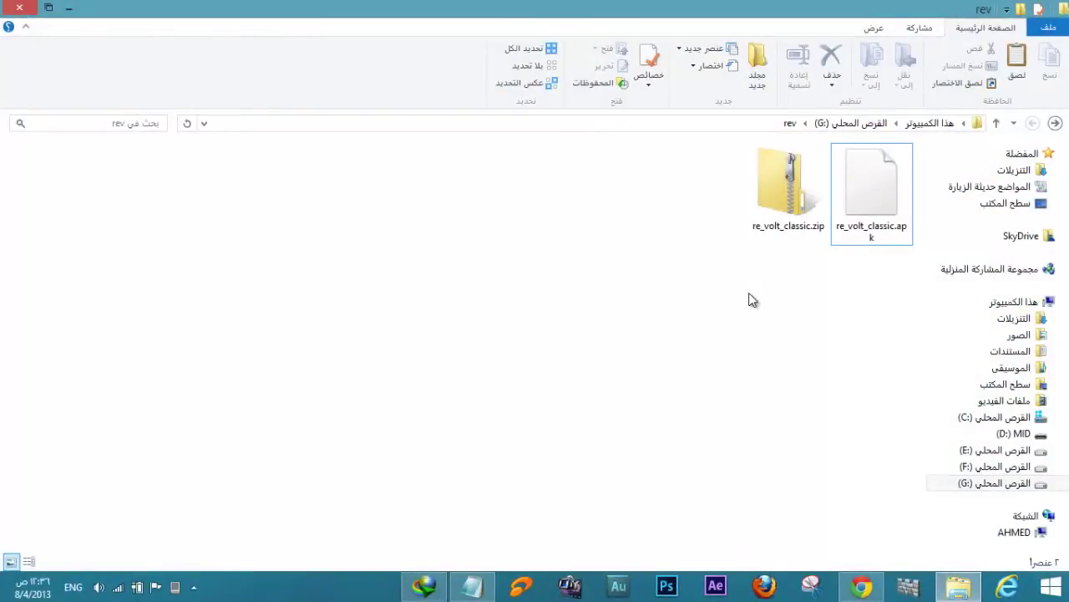
- Extract re_volt_classic.zip into the rev folder, look inside the extracted com.wego.revolt_global_live_premium folder, and return to rev
click(761, 201)
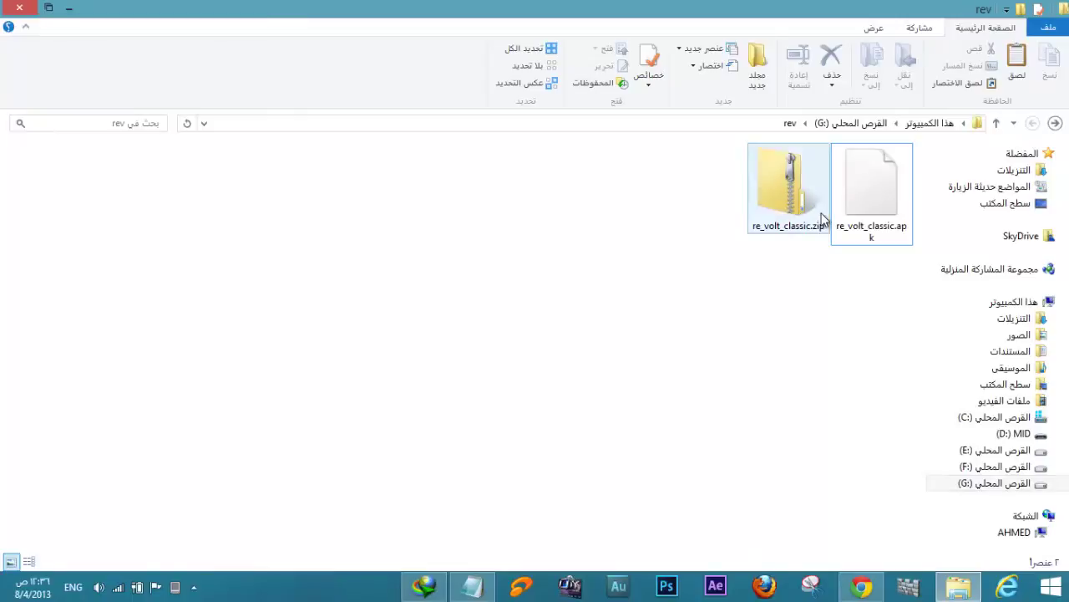
right_click(774, 201)
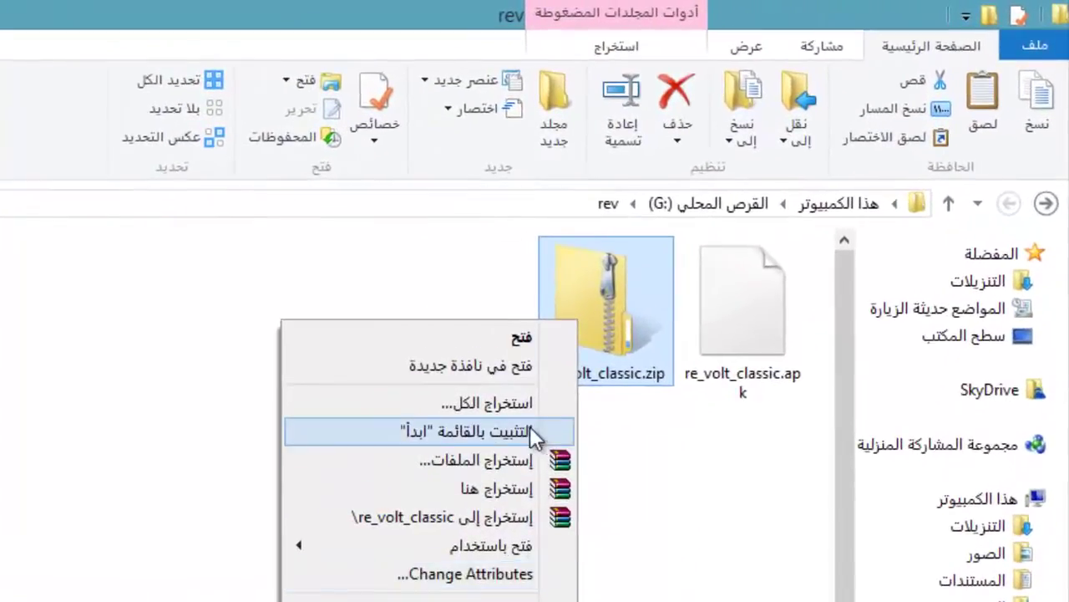
click(520, 485)
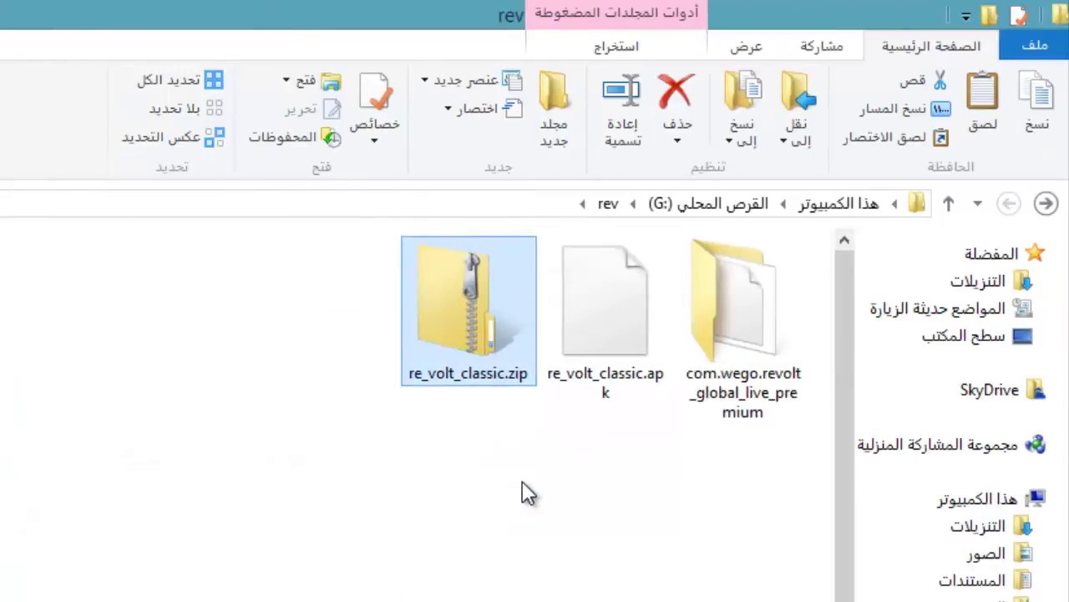
double_click(746, 338)
click(1045, 204)
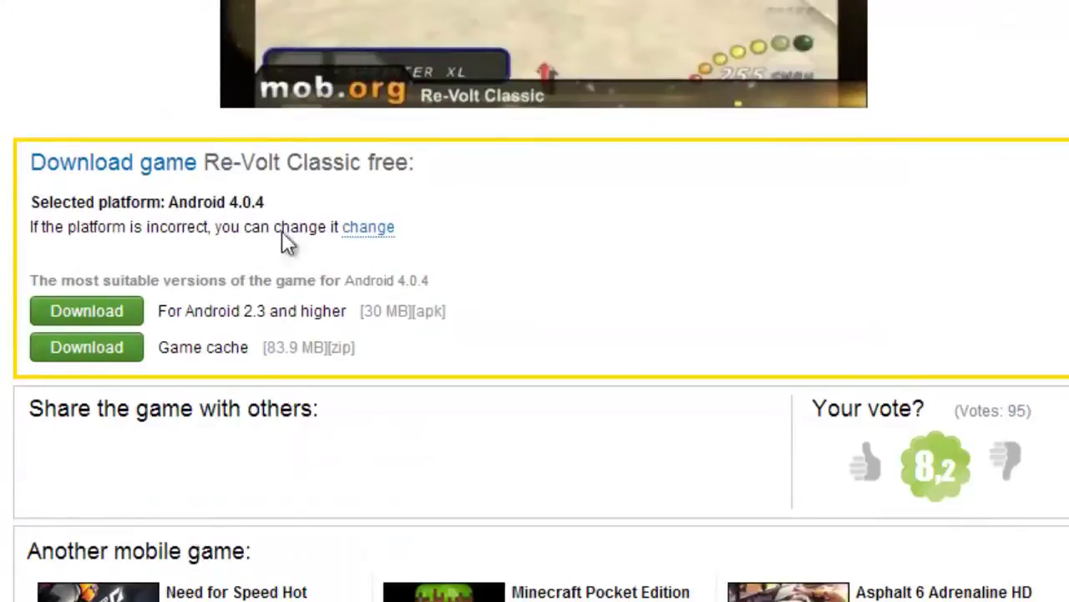
- Find the cache path in the mob.org game description and highlight it, including its final folder
scroll(535, 301, up, 4)
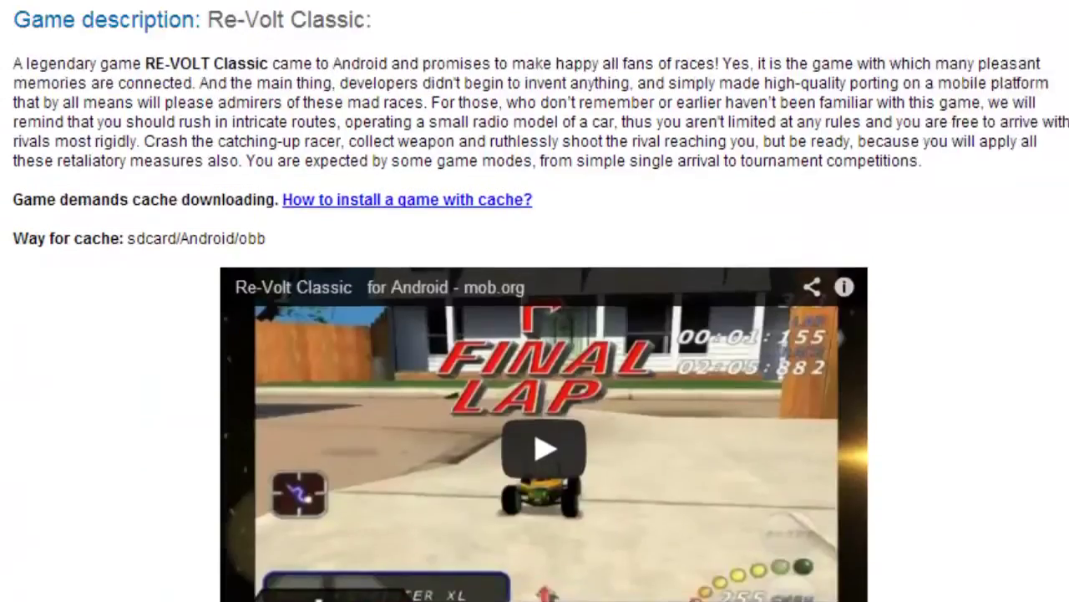
scroll(535, 301, down, 1)
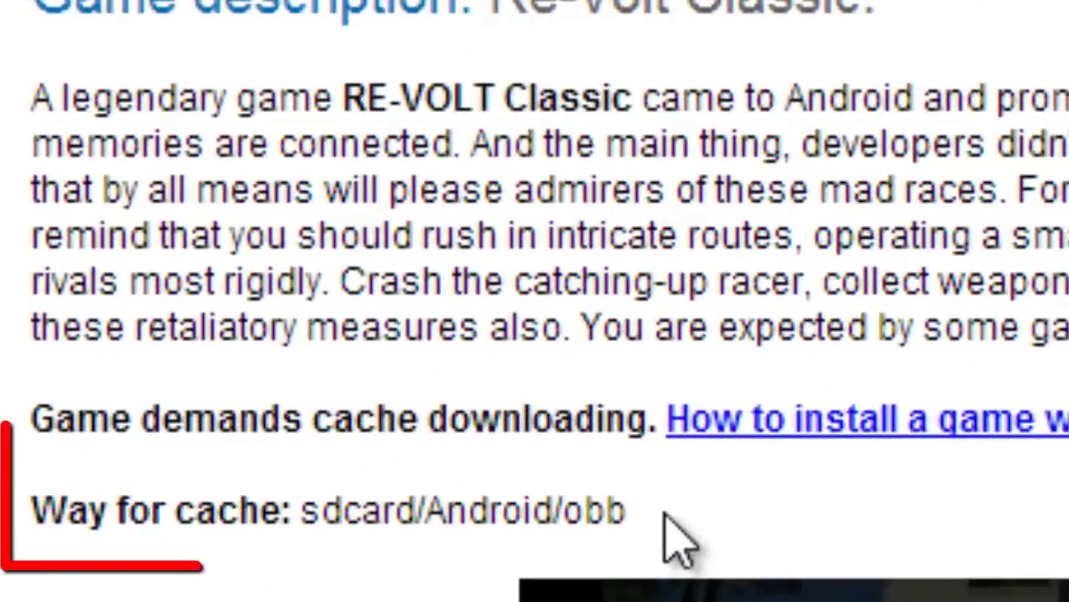
drag(654, 518, 293, 495)
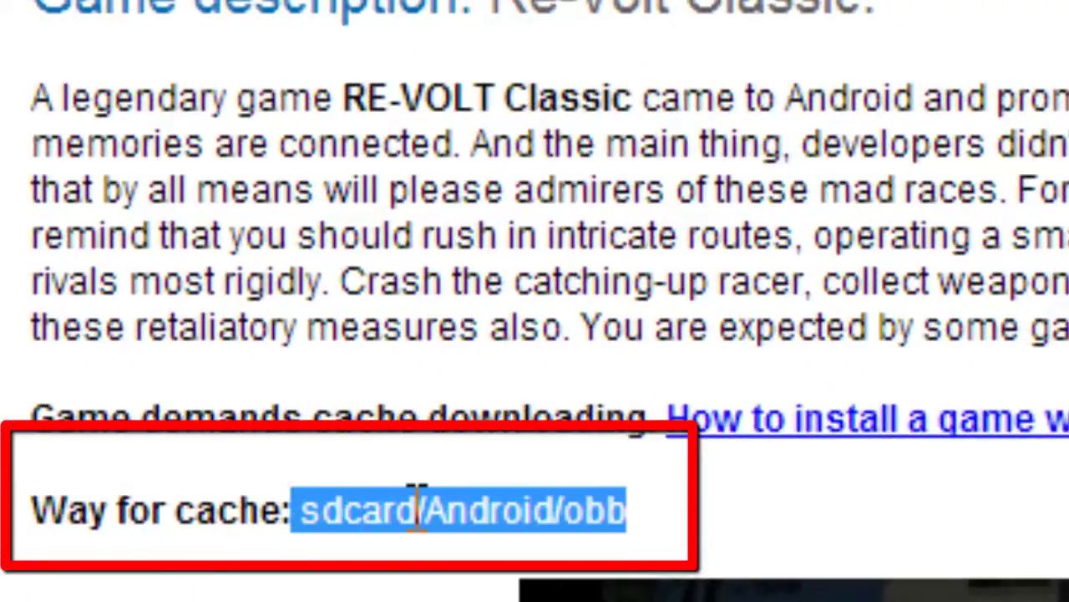
click(607, 509)
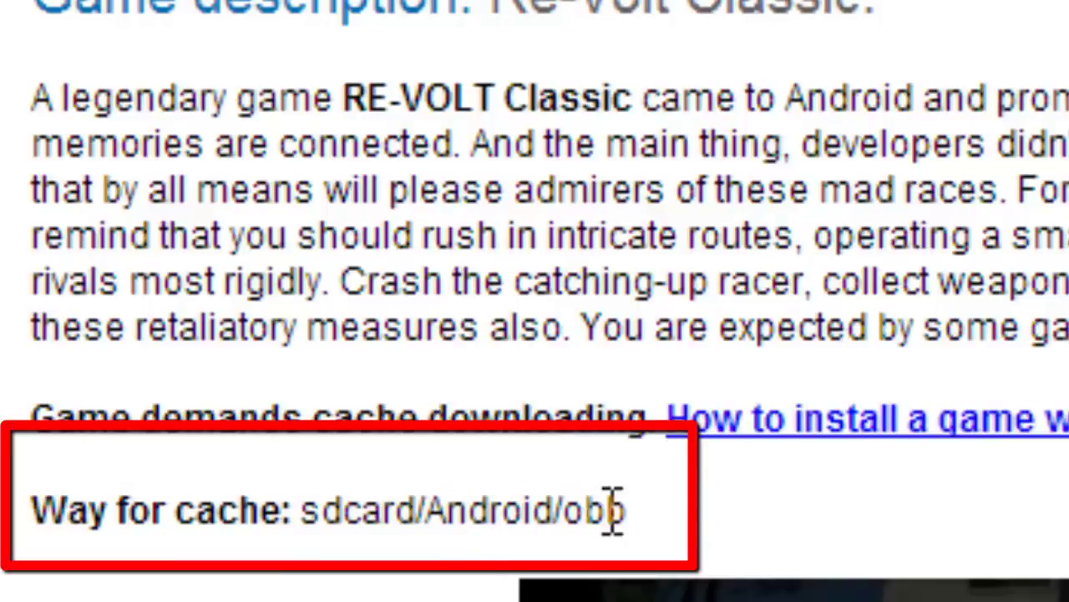
drag(585, 511, 553, 512)
click(575, 528)
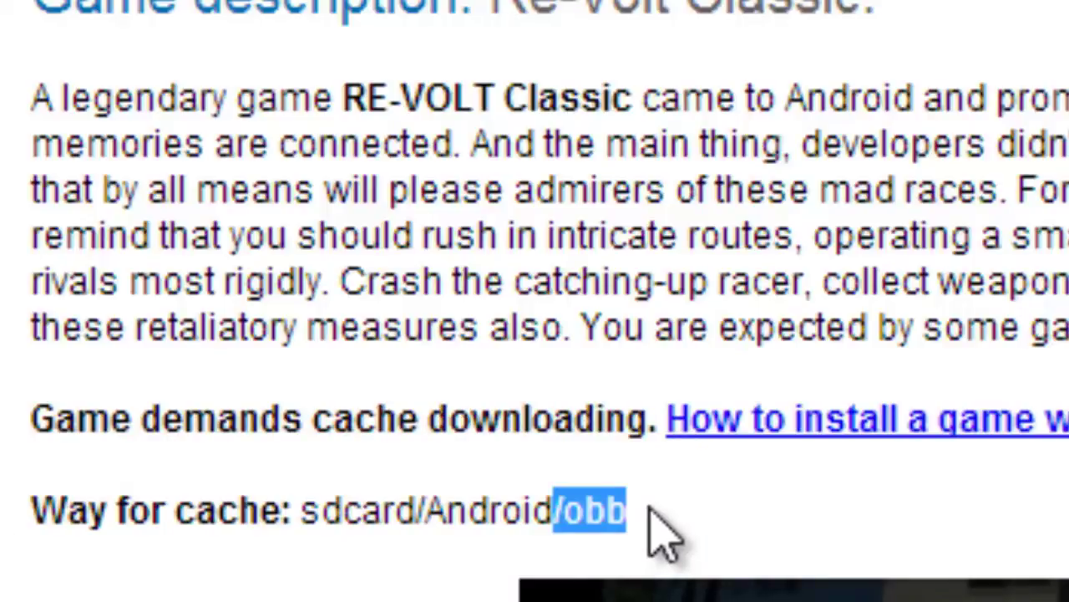
click(635, 520)
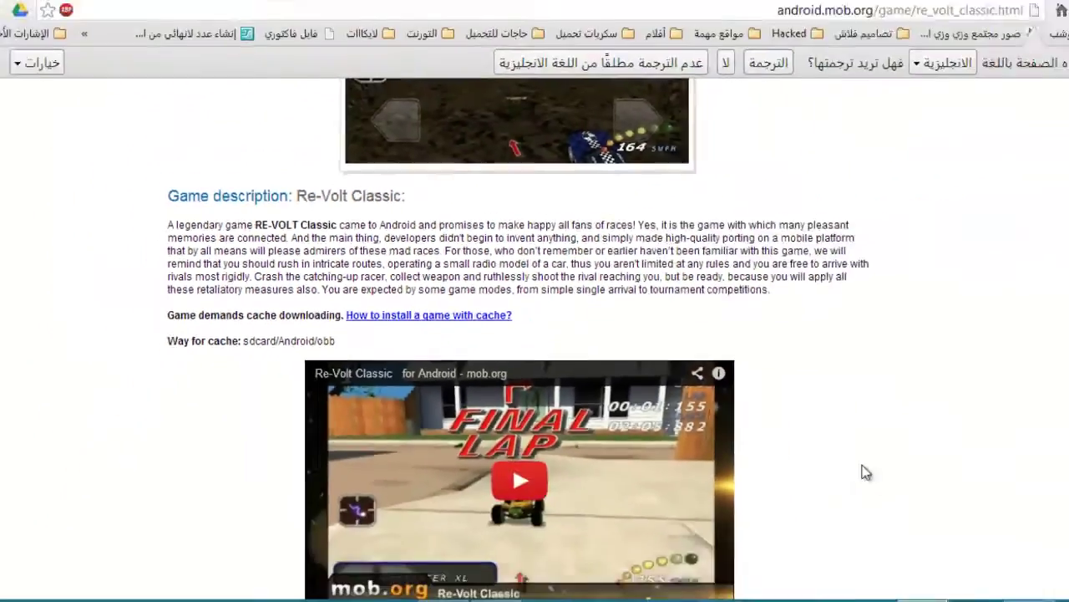
- Switch to File Explorer and copy the extracted com.wego.revolt_global_live_premium folder
click(957, 585)
click(787, 190)
click(876, 194)
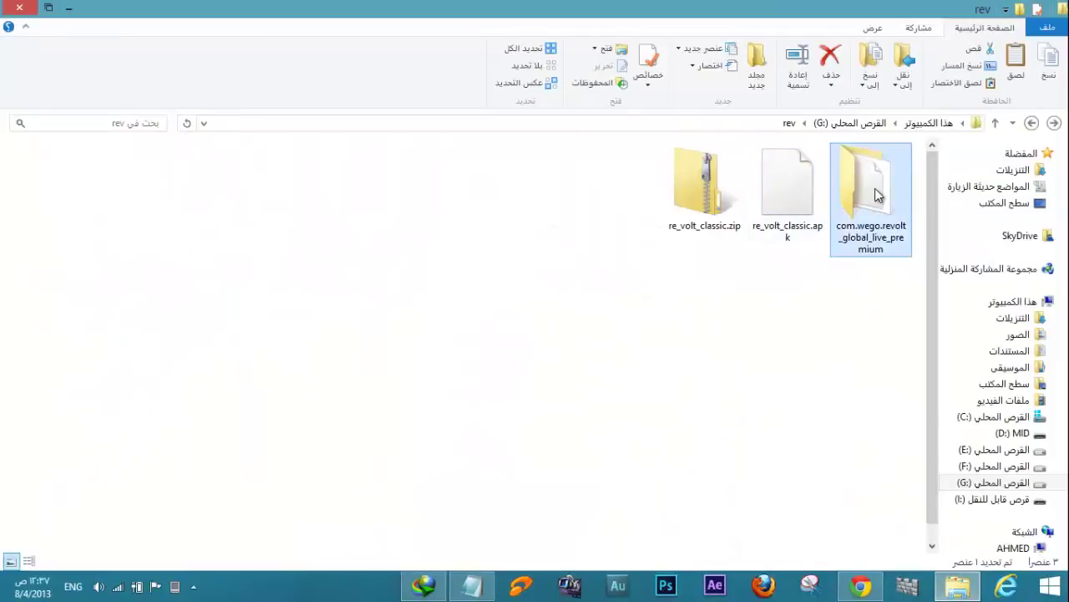
right_click(876, 195)
click(838, 455)
click(839, 452)
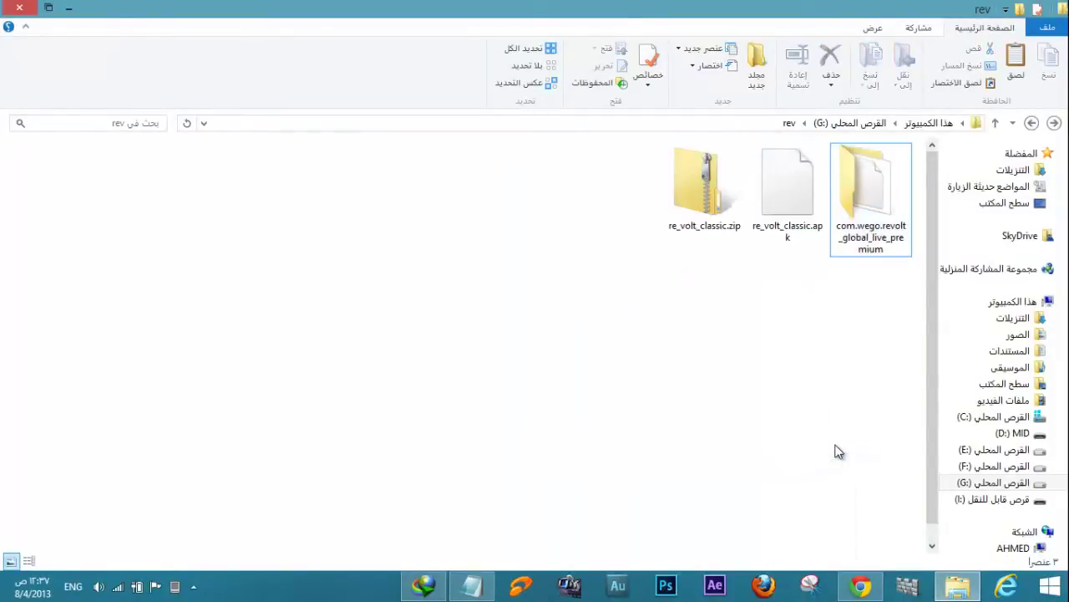
- In a new File Explorer window, browse MID (D:) to Android/obb and paste the copied cache folder there
key(super+e)
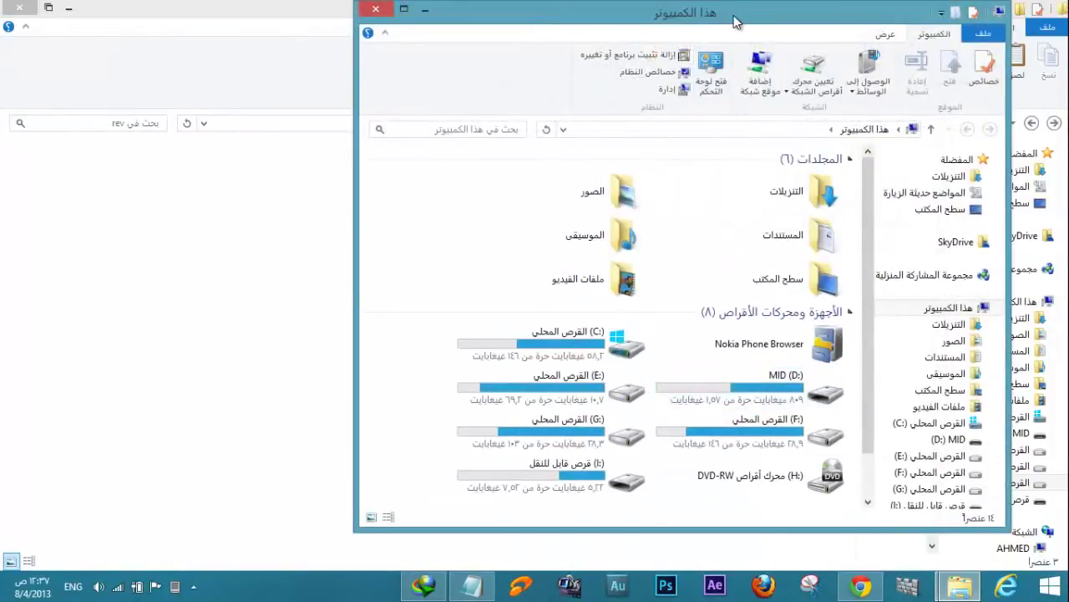
double_click(735, 21)
double_click(401, 300)
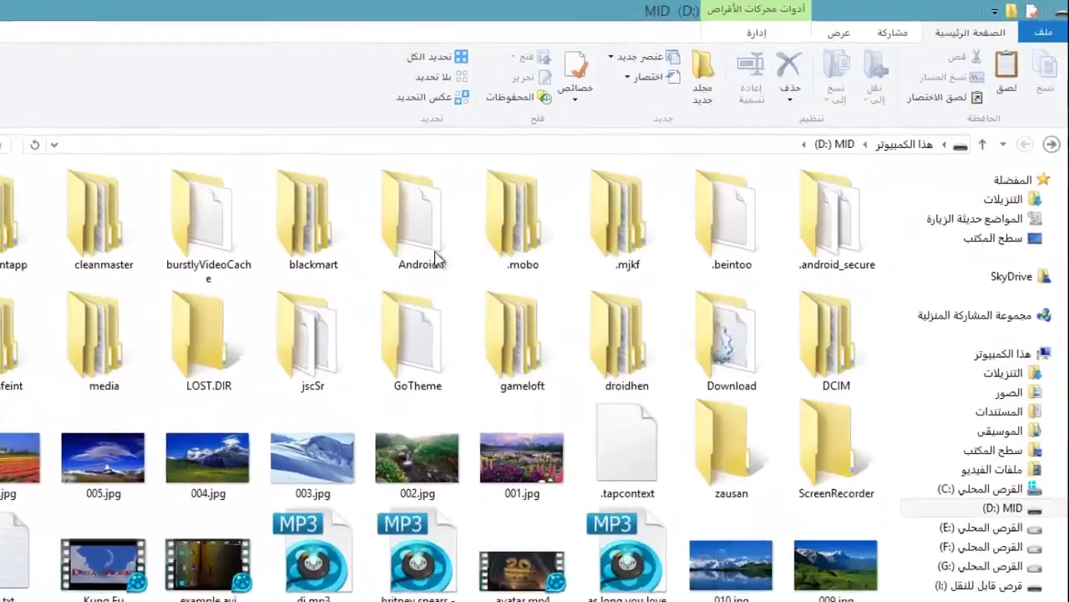
double_click(422, 251)
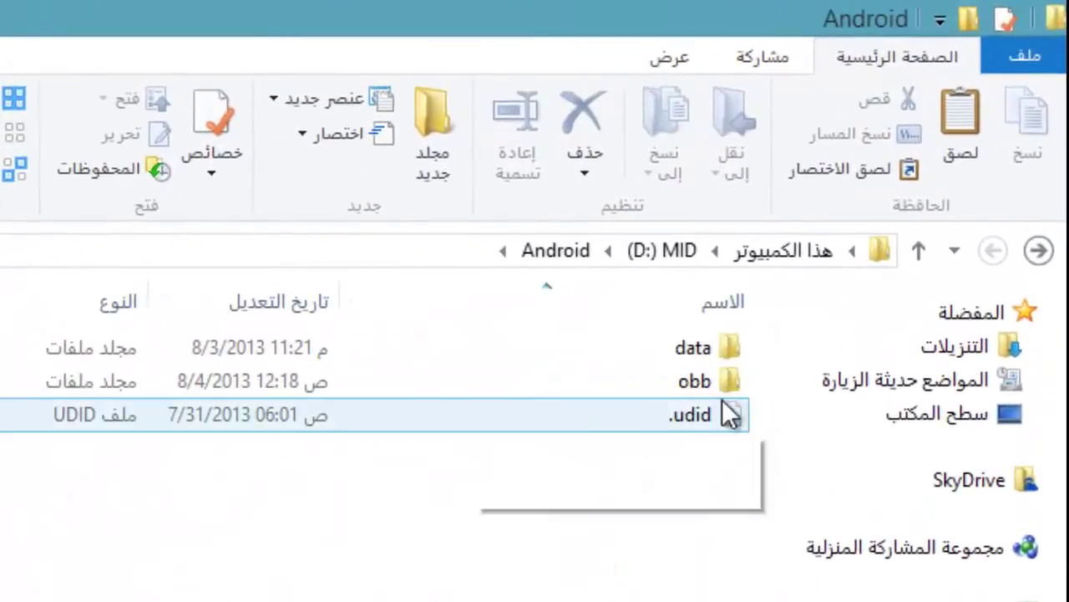
key(ctrl+shift+2)
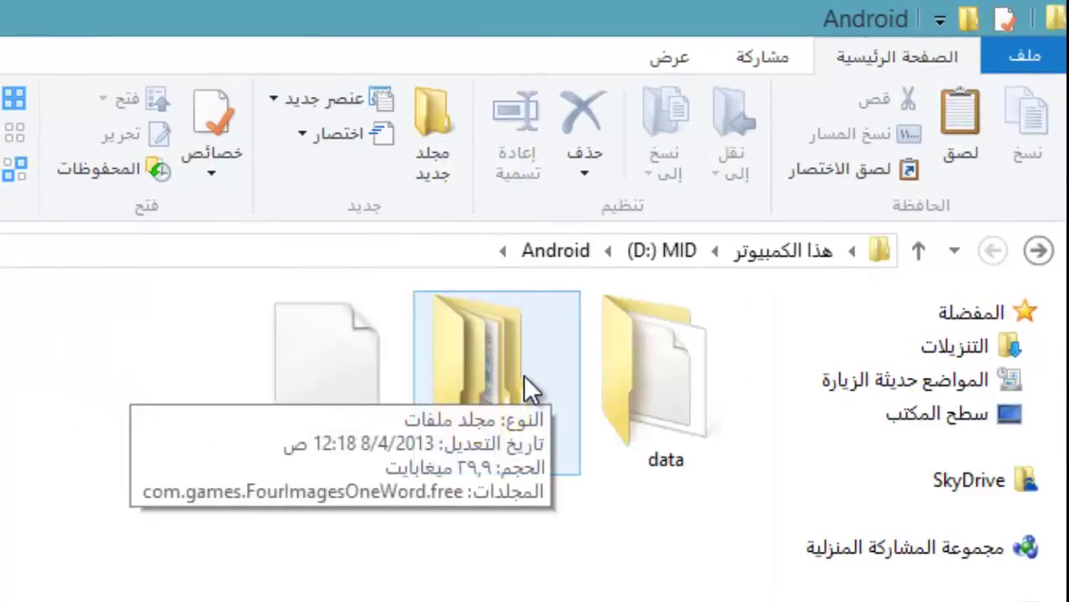
double_click(525, 409)
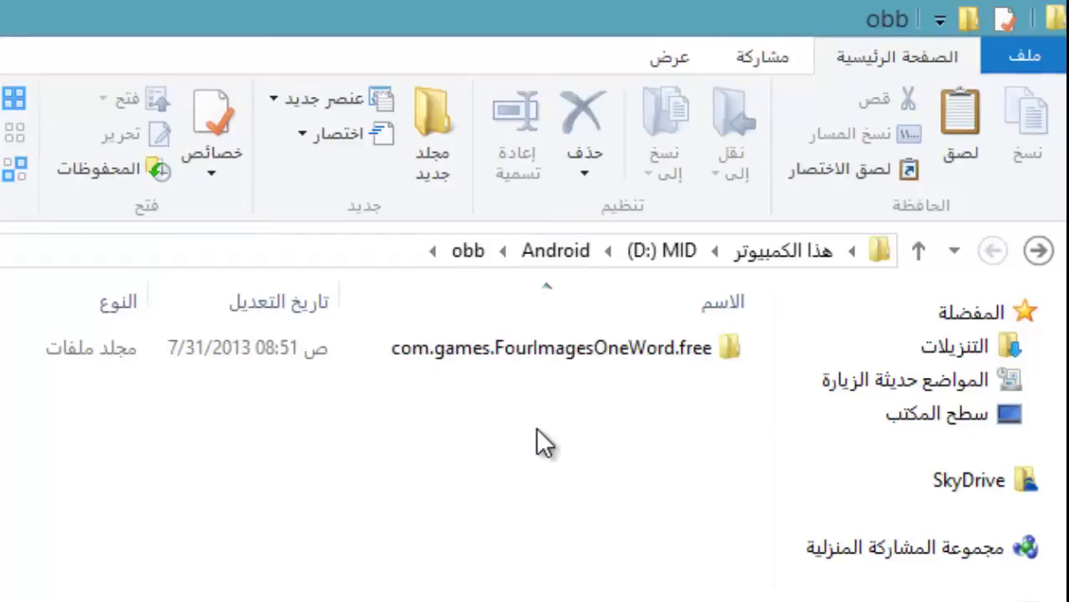
right_click(536, 428)
click(455, 601)
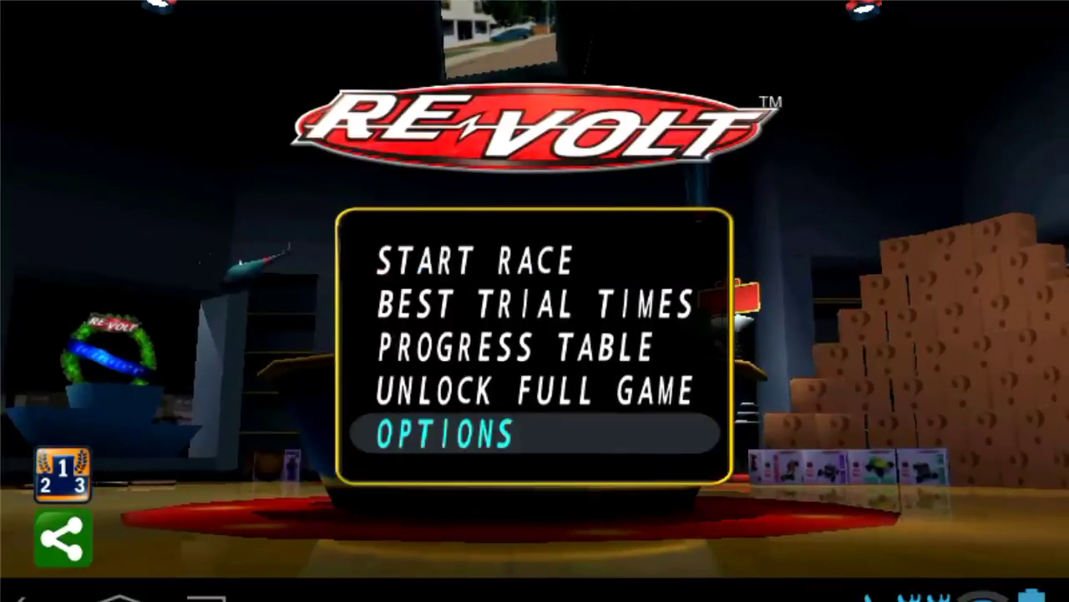
- Start a single race in Re-Volt with the existing player name, the RC Bandit car and the normal Toys in the Hood 1 track
click(474, 260)
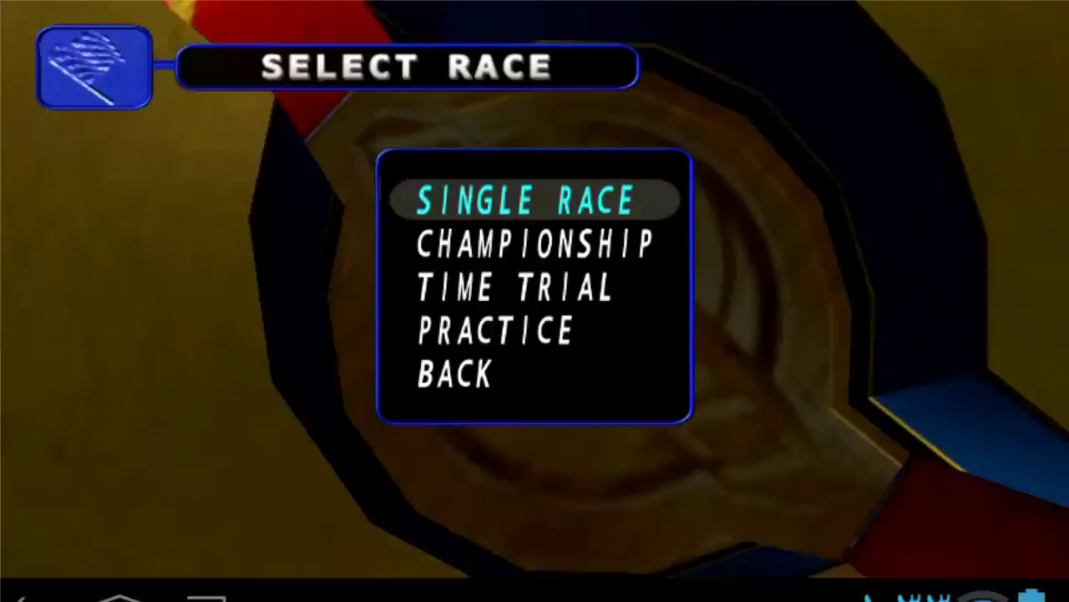
click(526, 198)
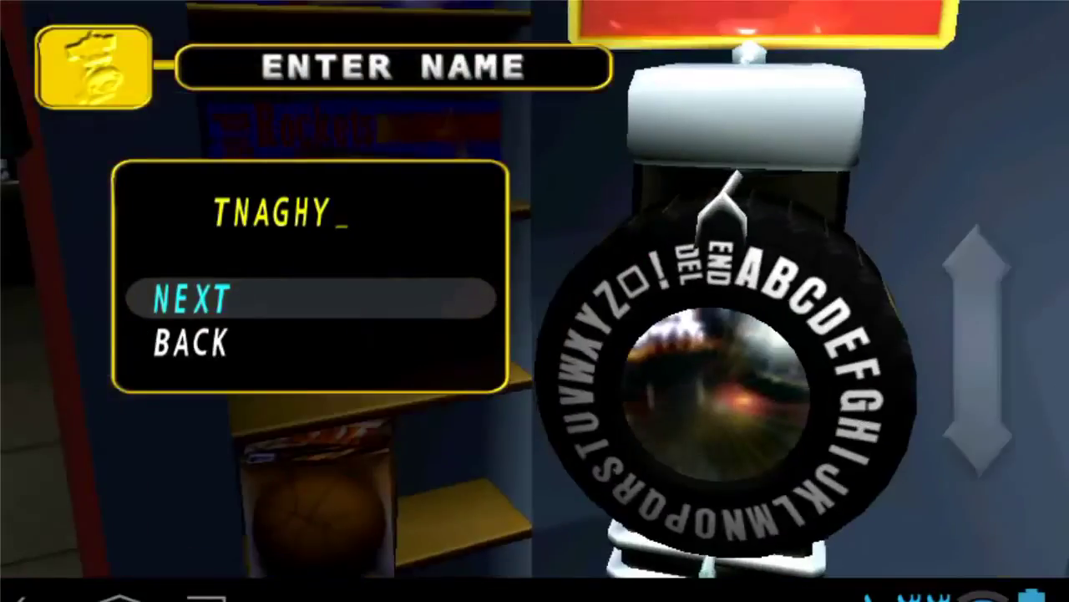
click(191, 299)
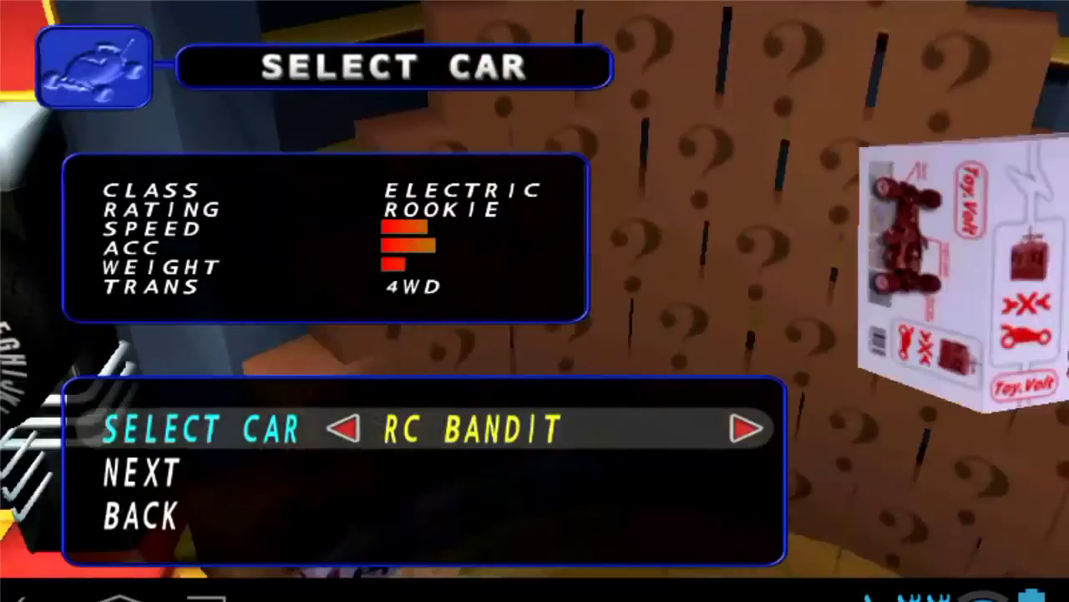
key(Return)
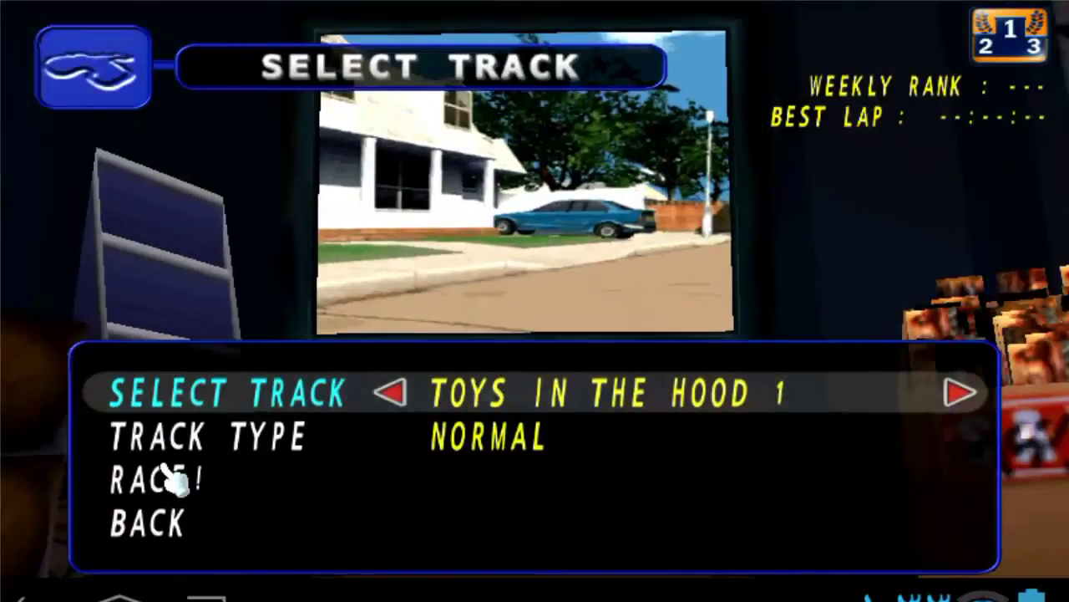
click(167, 475)
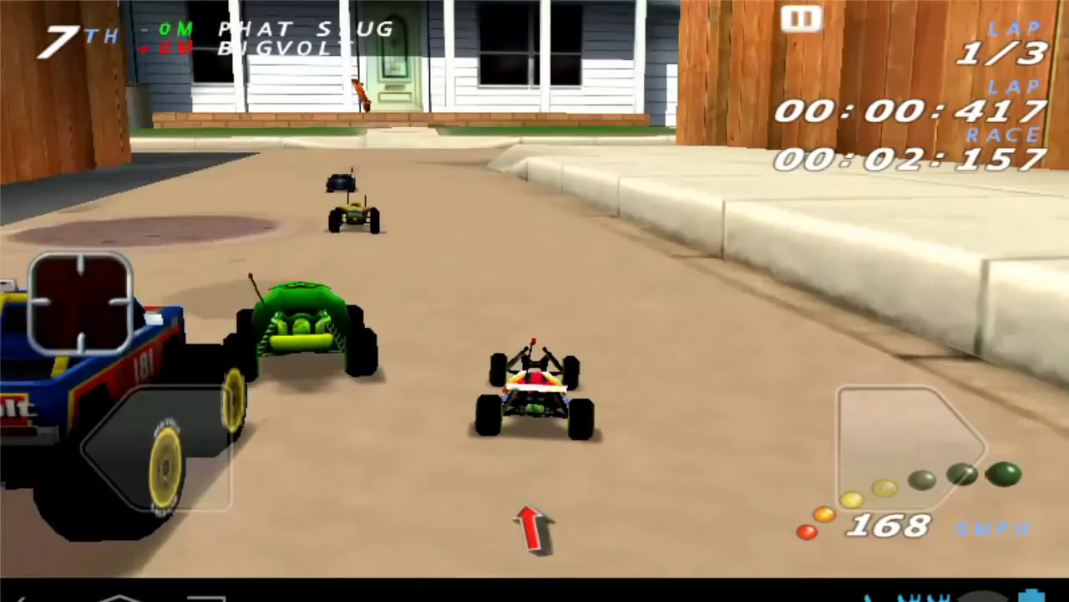
- Steer the car around the Toys in the Hood 1 track to test the game, and exit to the tablet's home screen
click(176, 456)
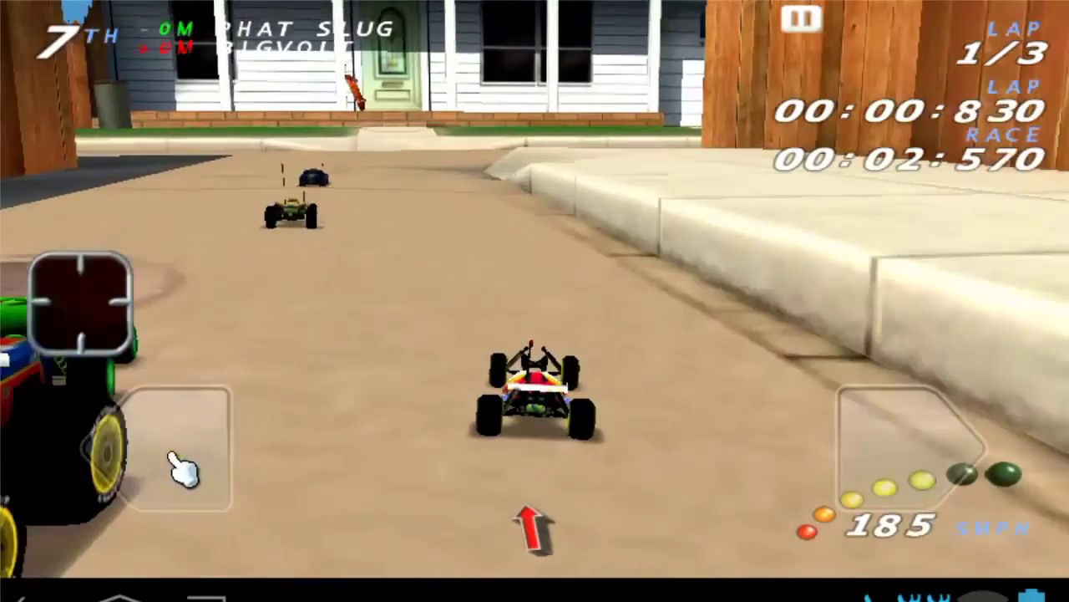
click(878, 444)
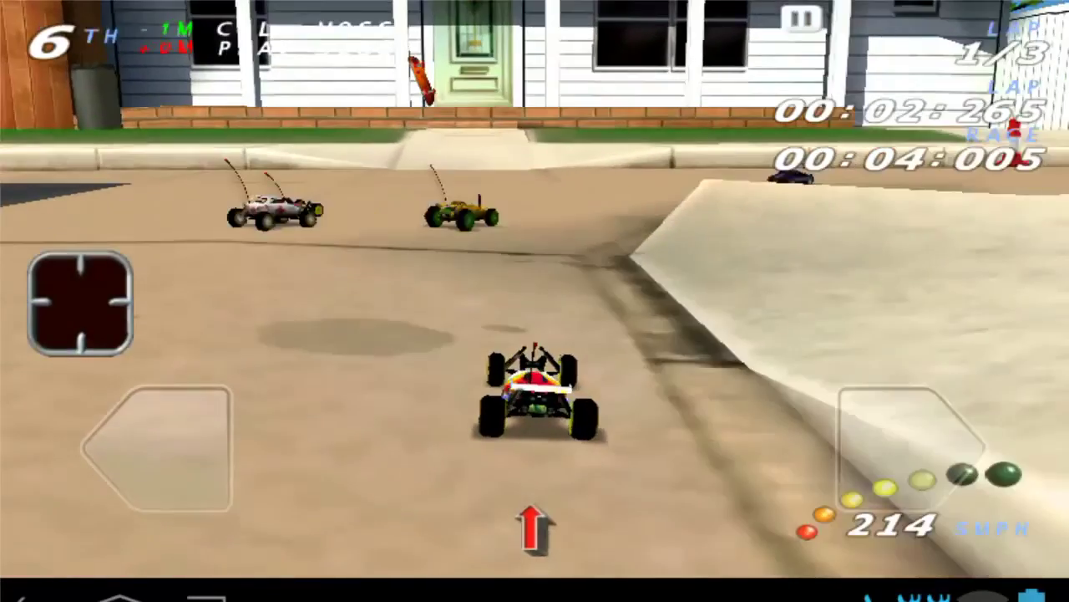
click(878, 436)
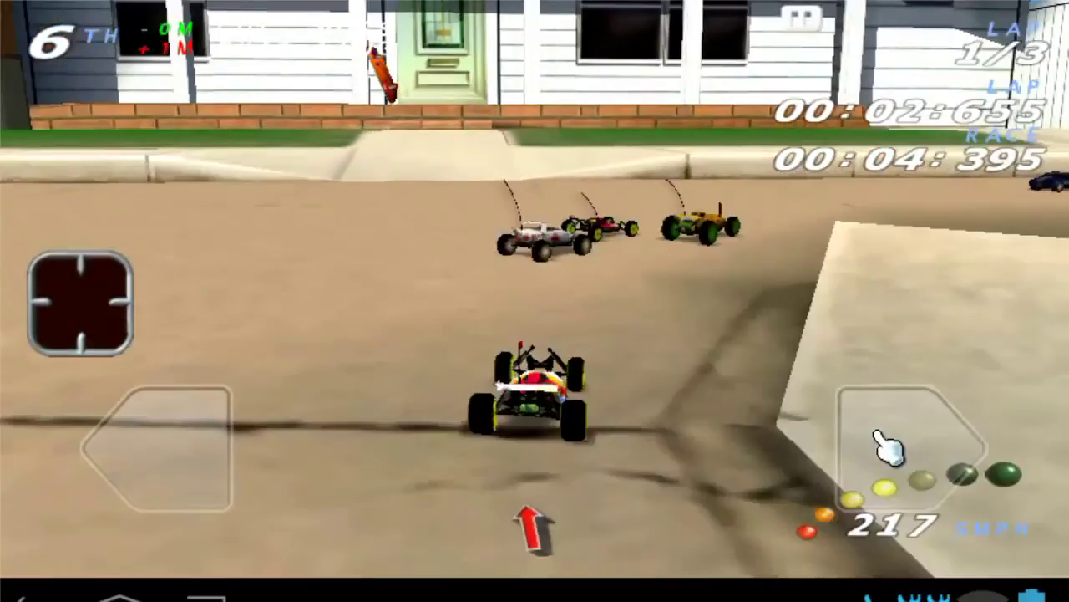
click(174, 456)
click(174, 450)
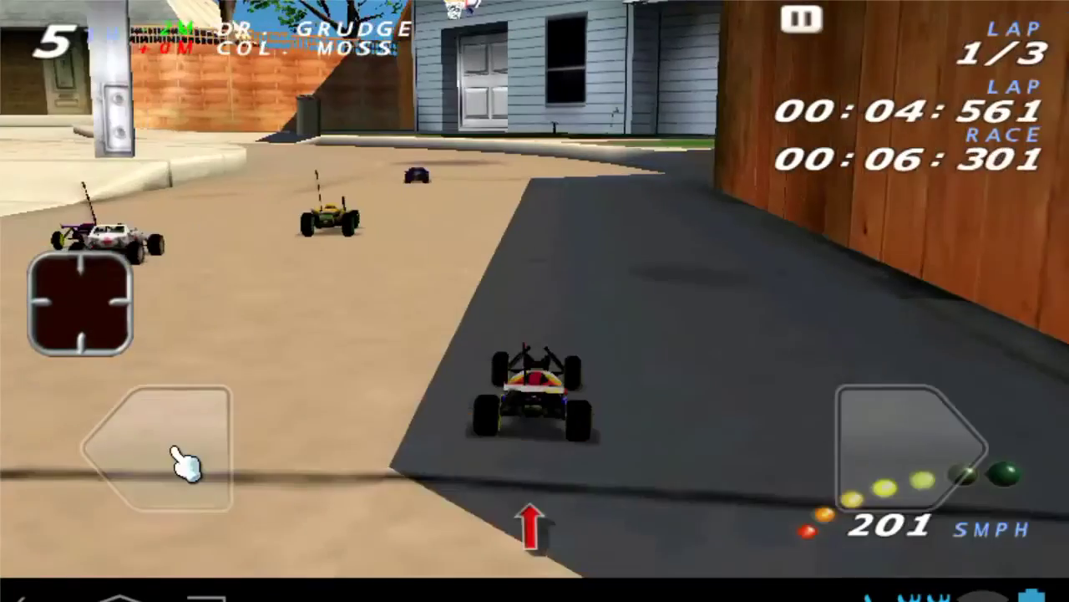
click(876, 450)
click(173, 448)
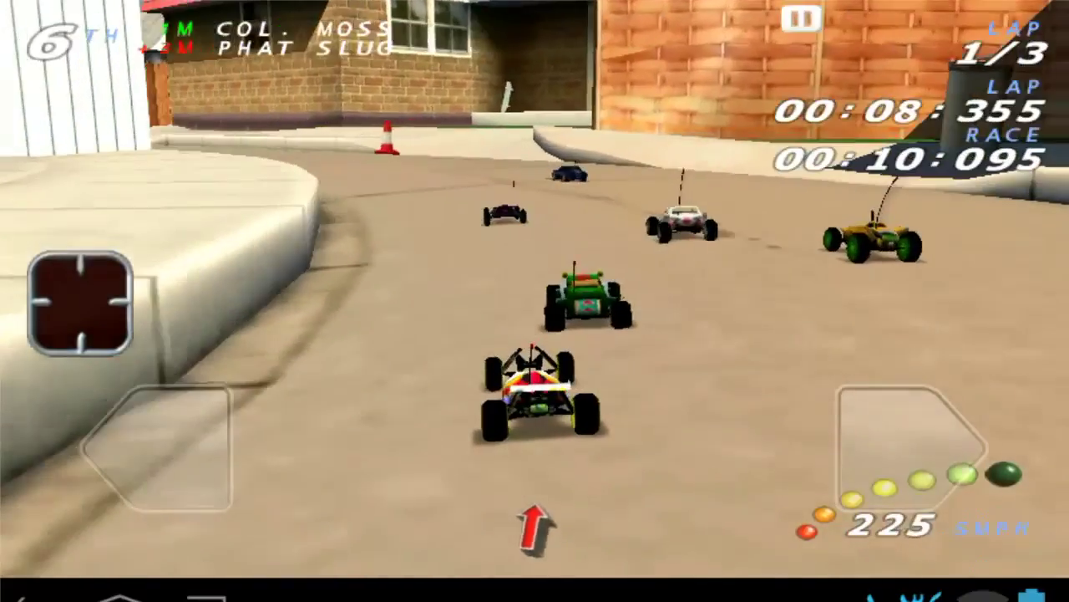
drag(190, 455, 190, 456)
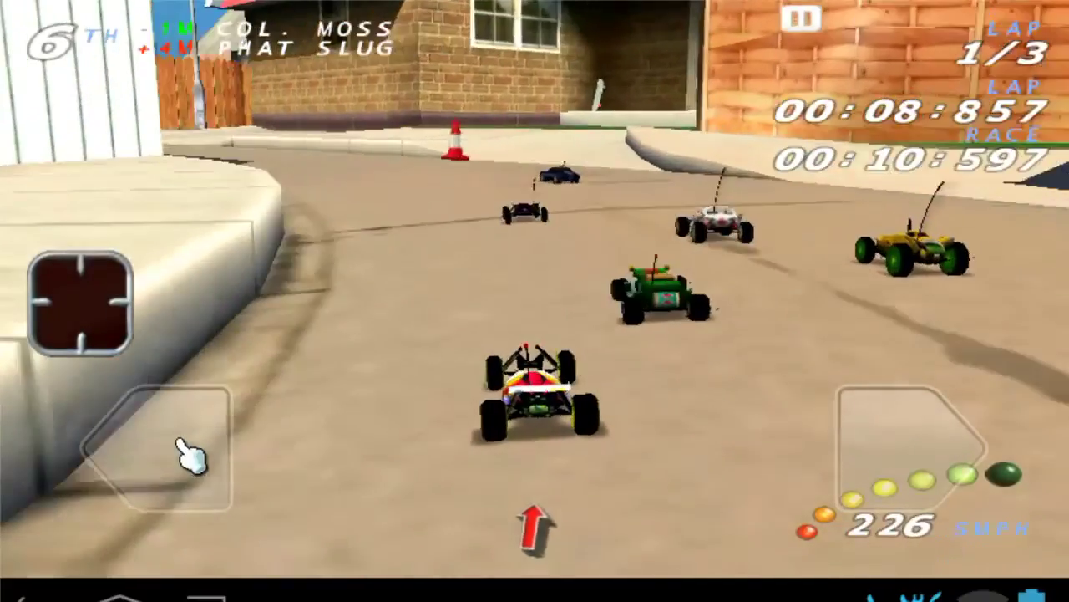
click(876, 463)
click(189, 444)
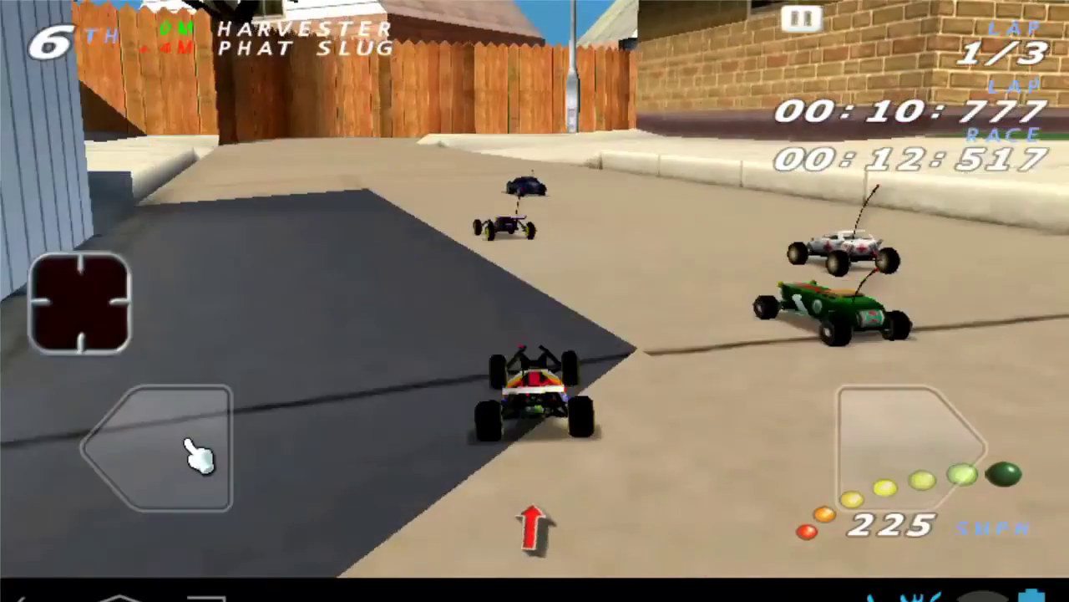
click(184, 456)
click(878, 461)
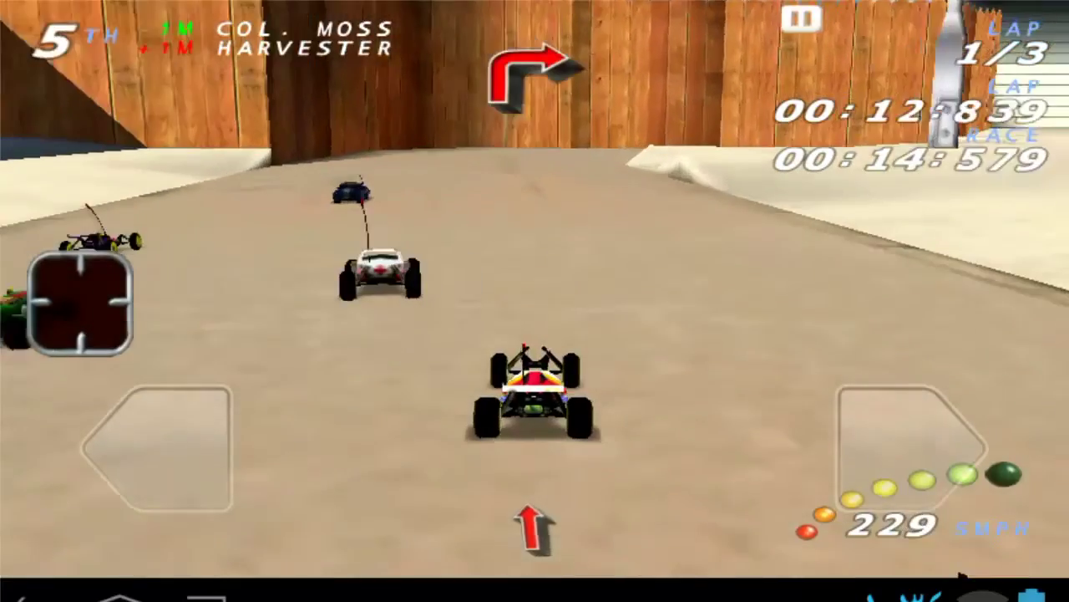
click(876, 454)
click(165, 484)
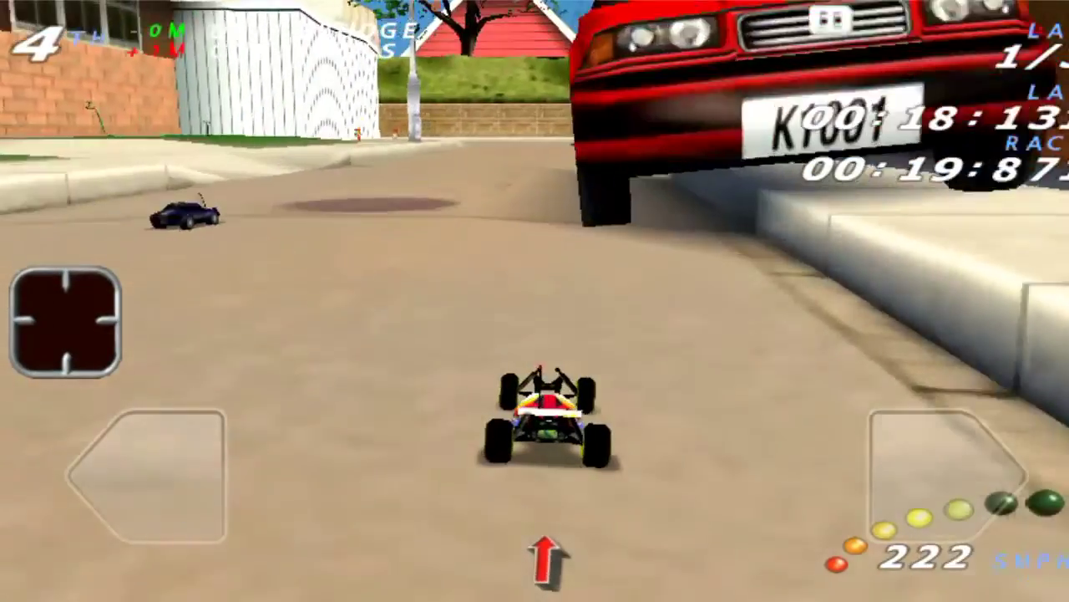
click(903, 494)
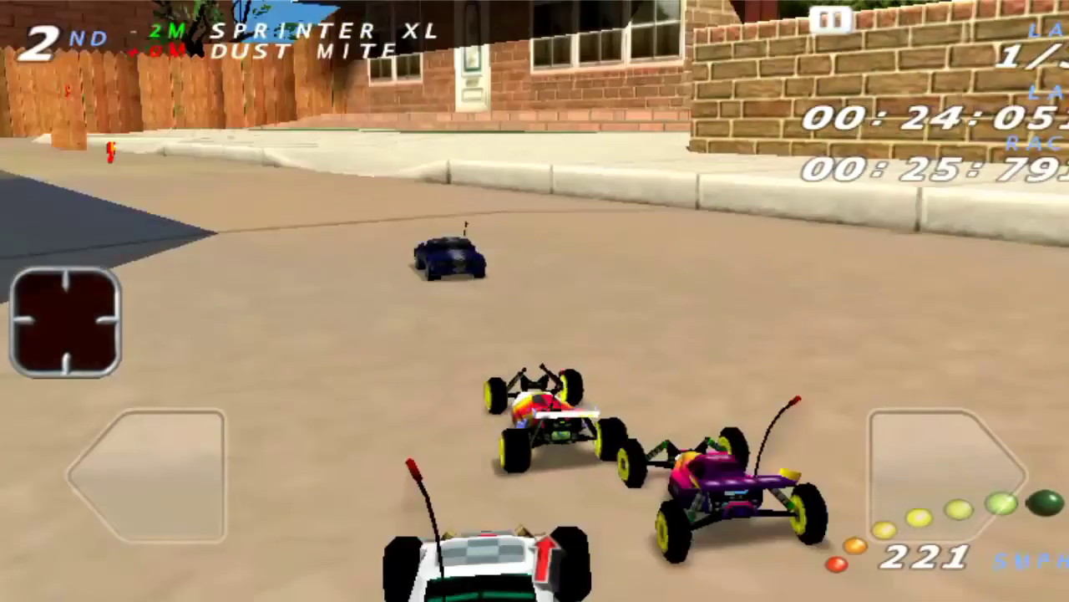
click(919, 508)
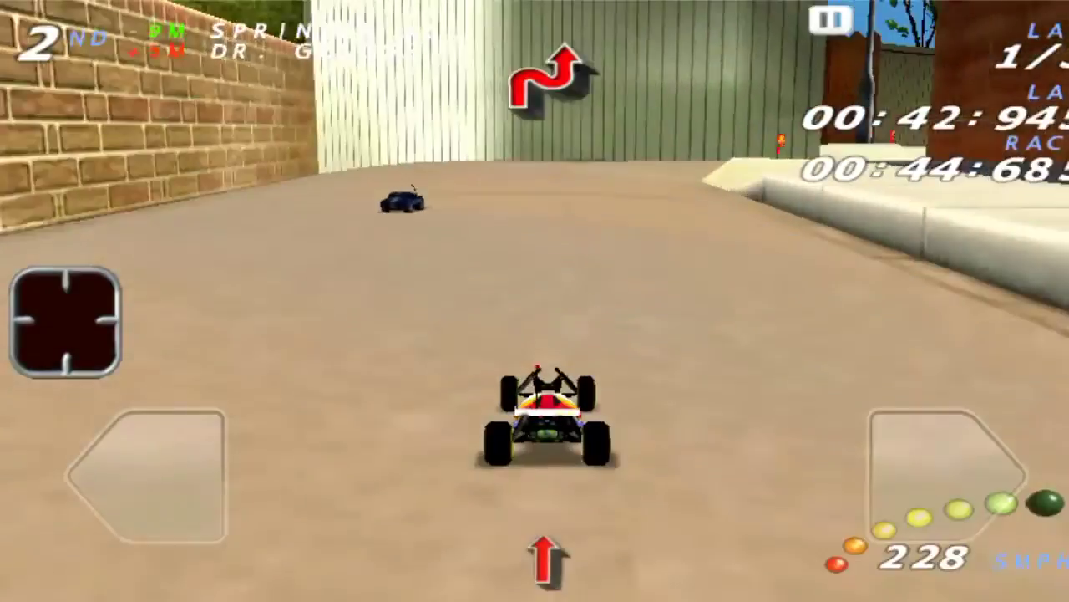
key(Escape)
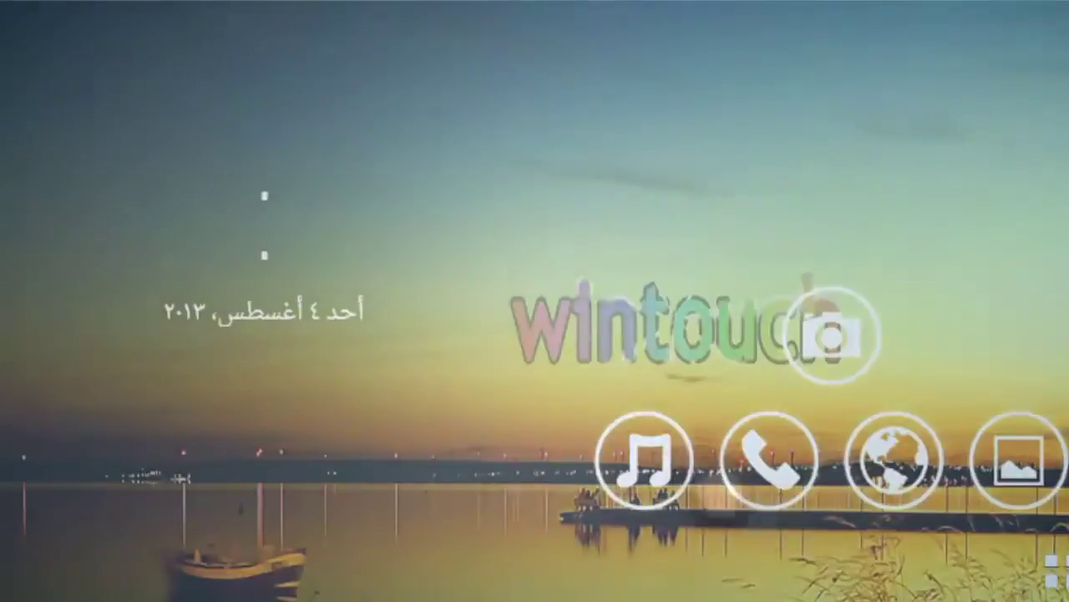